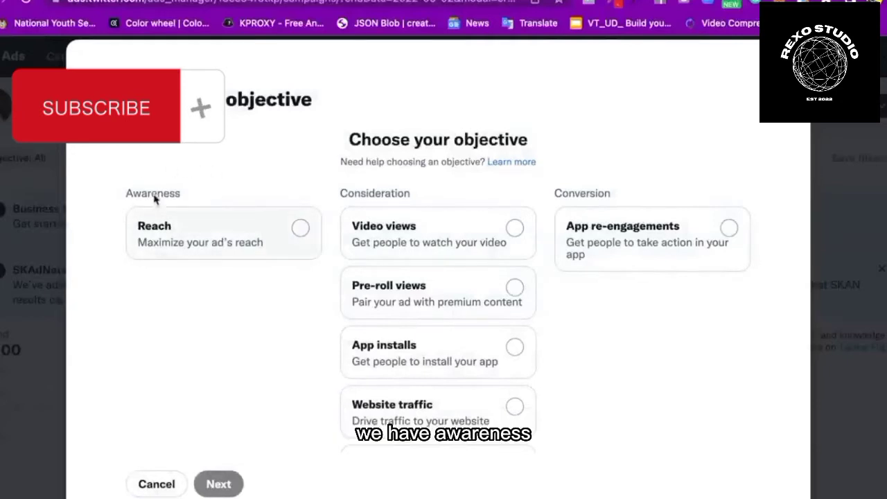
left_click_drag(124, 194, 203, 200)
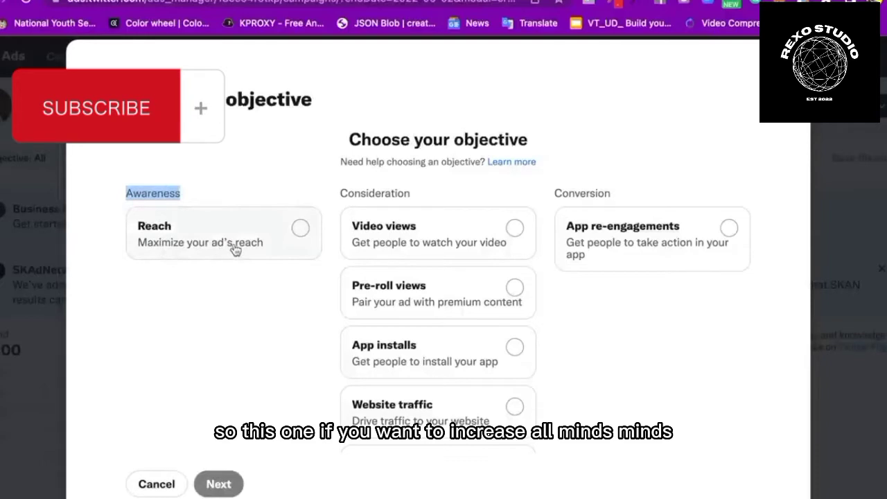
left_click(217, 174)
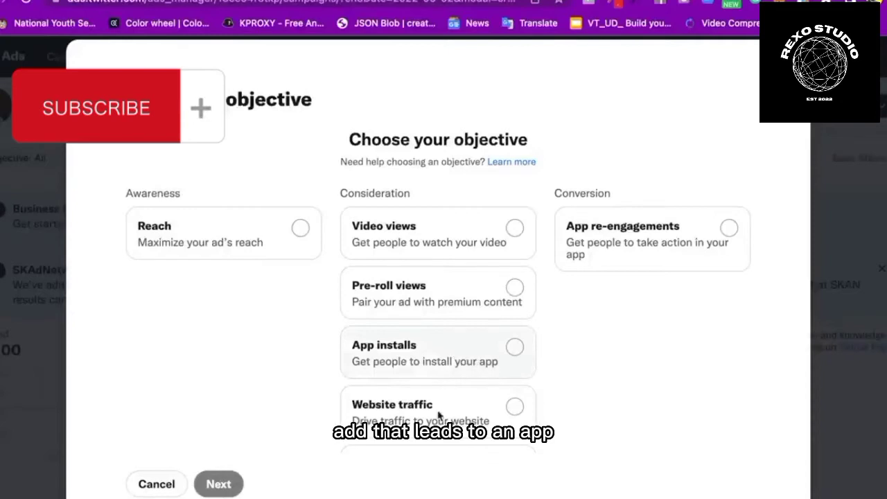
scroll(437, 409, "down", 2)
scroll(436, 410, "down", 1)
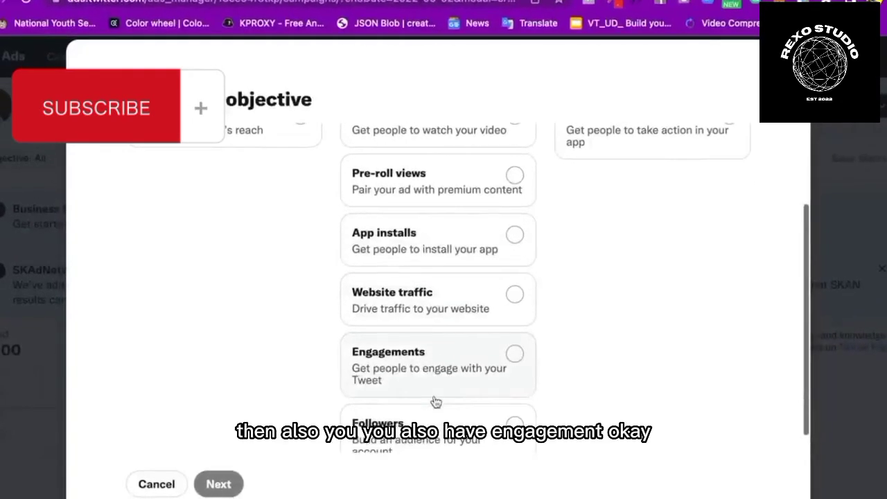
scroll(434, 388, "down", 1)
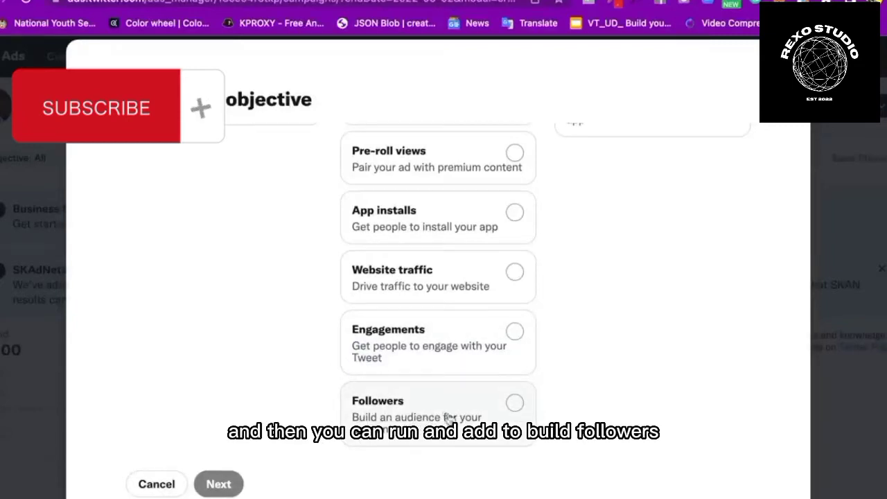
scroll(478, 355, "up", 3)
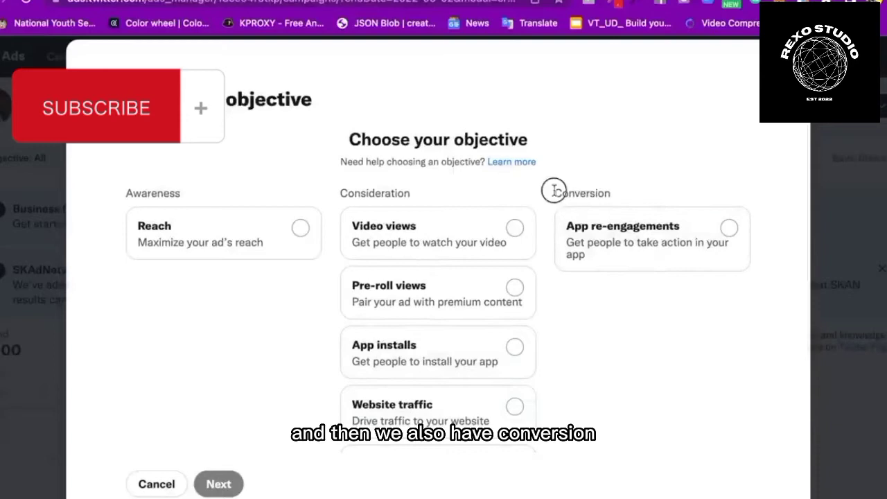
left_click_drag(552, 193, 608, 191)
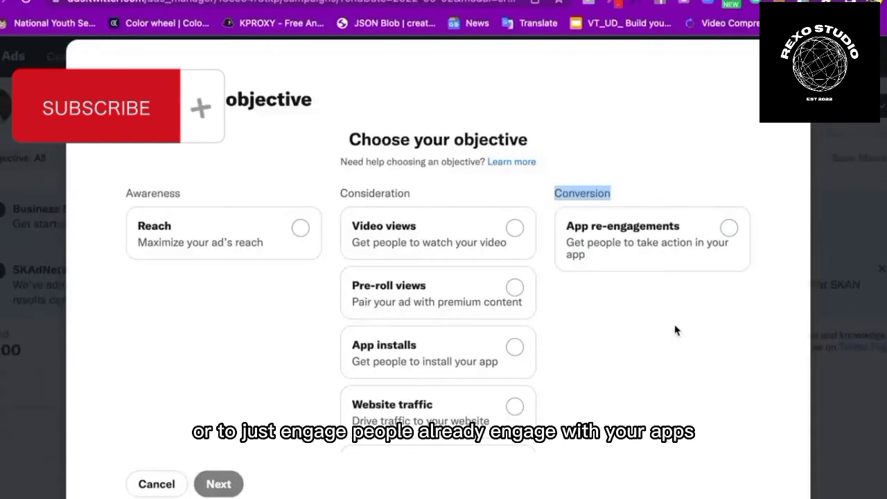
scroll(675, 331, "down", 3)
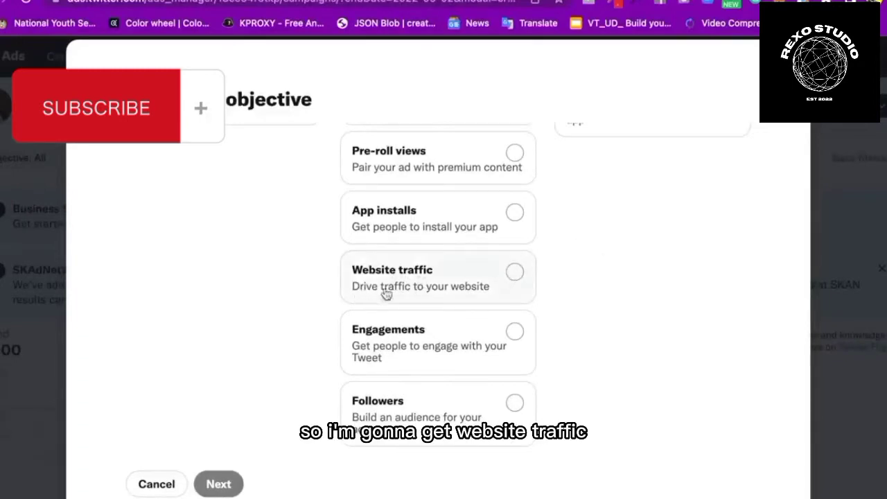
Choose Website traffic as the campaign objective and continue to the Campaign details form
left_click(514, 272)
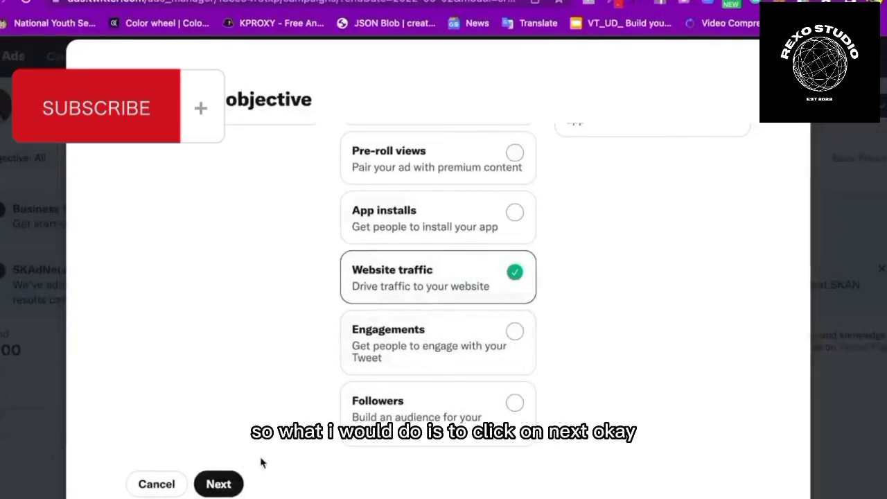
left_click(222, 487)
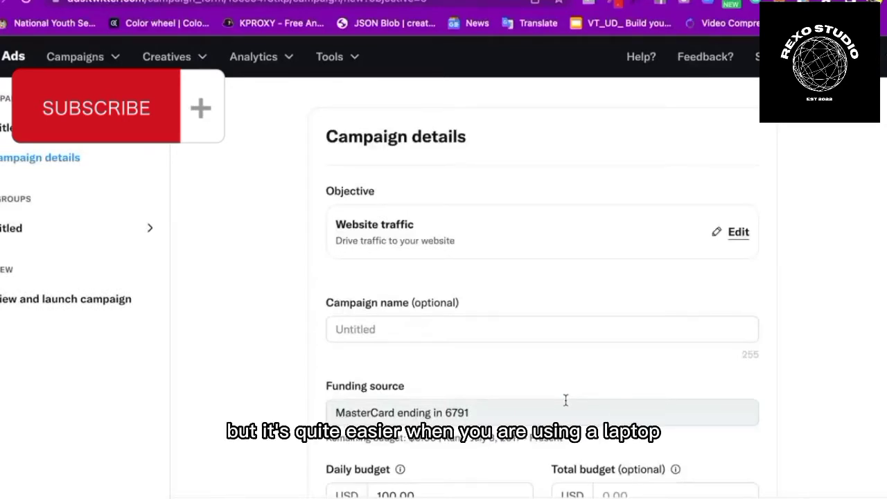
scroll(462, 303, "down", 1)
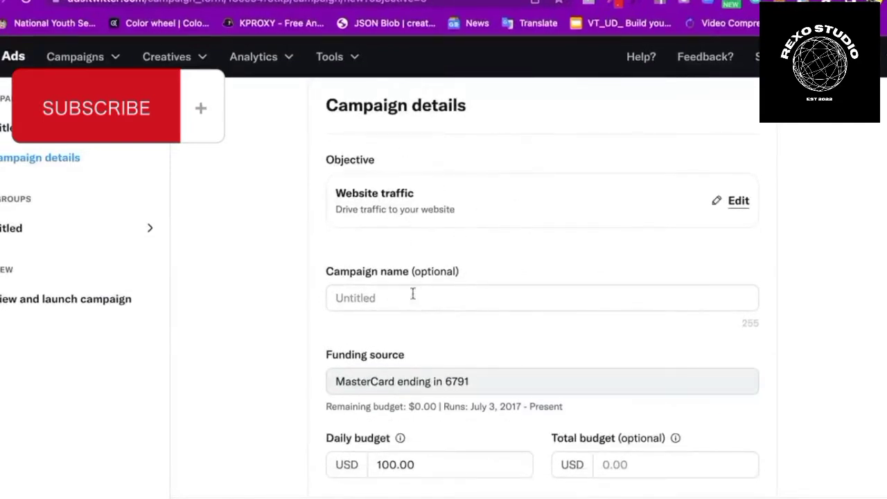
Paste 'Aff Web Traffic | 02-05-2022' into the Campaign name field
left_click_drag(326, 271, 455, 274)
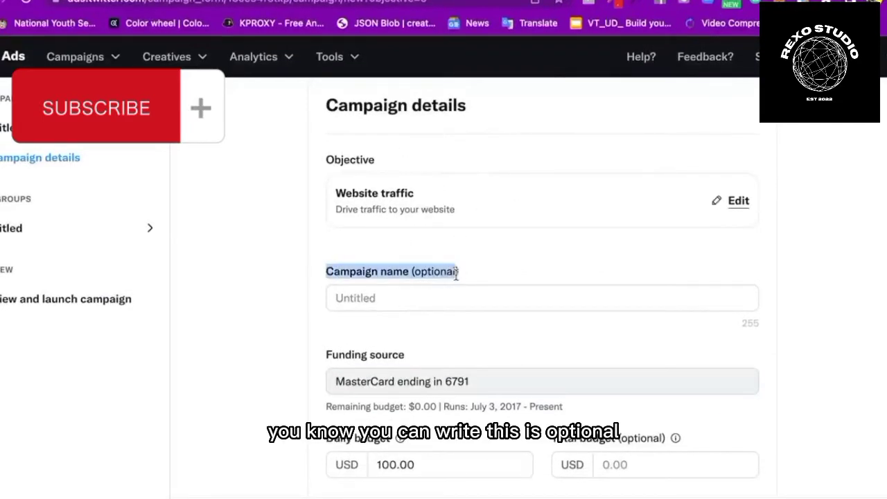
left_click(428, 295)
type("Aff Web Traffic | 02-05-2022")
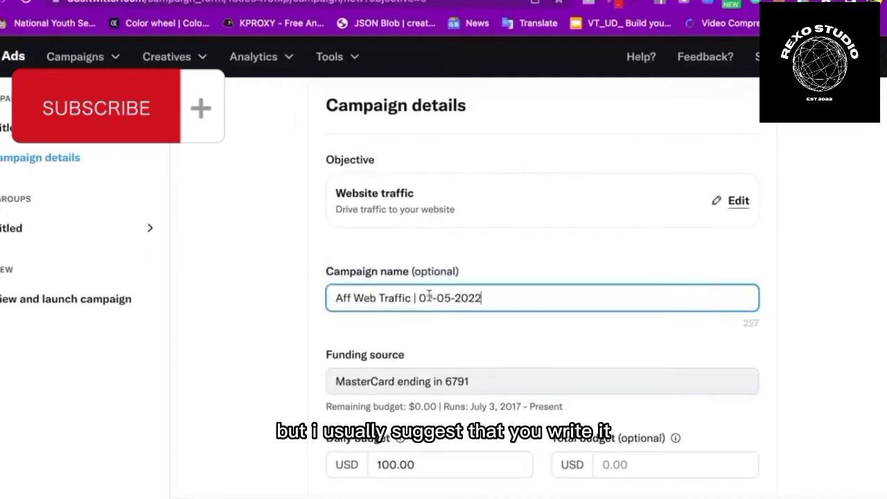
left_click(491, 254)
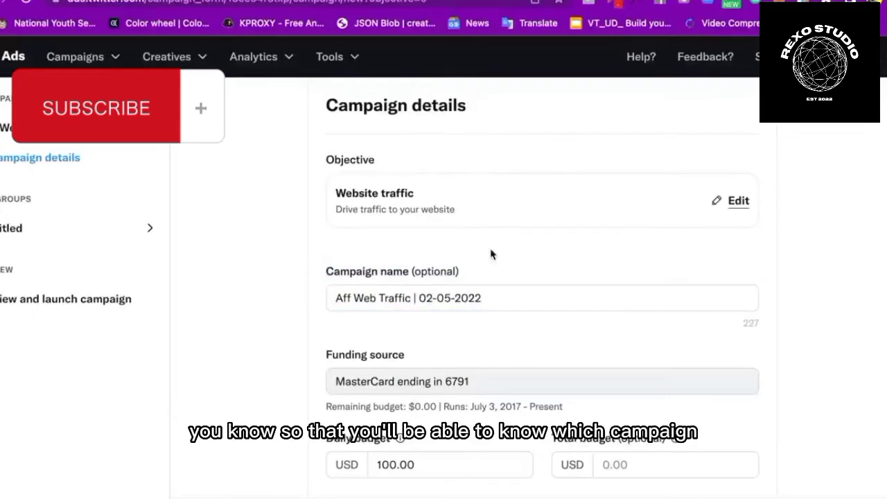
scroll(491, 254, "down", 1)
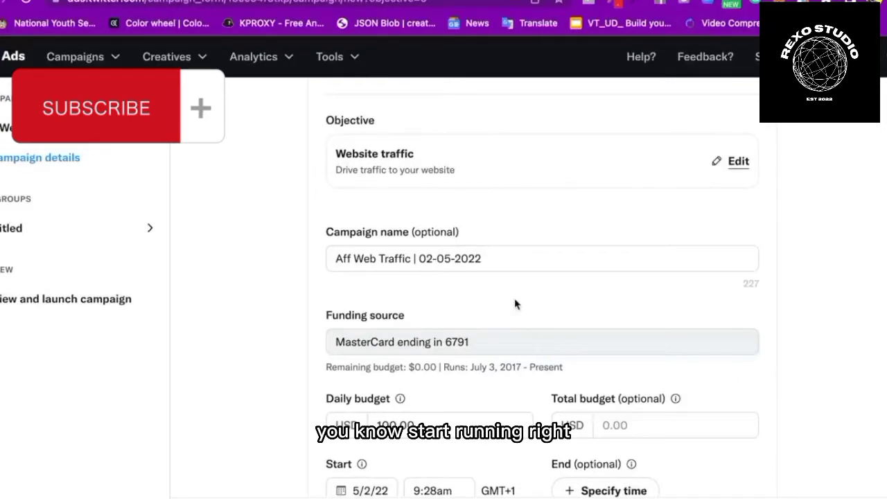
scroll(514, 303, "down", 1)
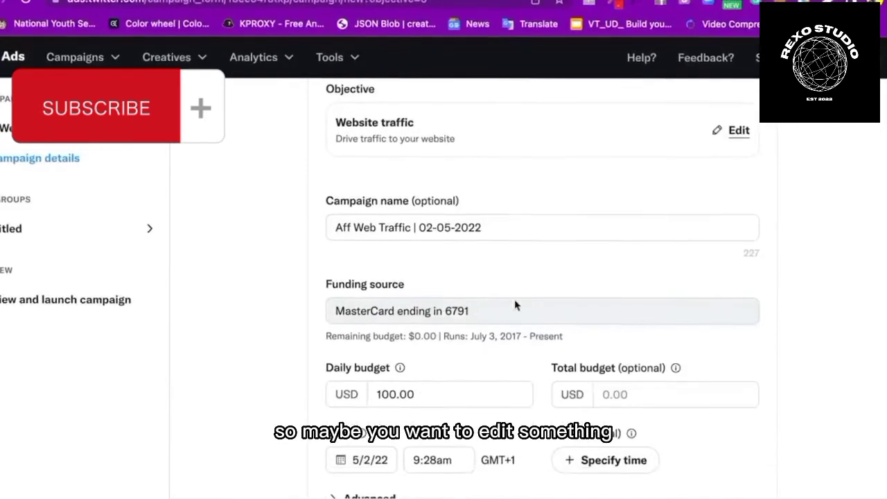
Check the pasted campaign name, then select the 100.00 daily budget amount
left_click_drag(495, 226, 419, 228)
left_click(474, 228)
left_click(497, 228)
left_click(494, 229)
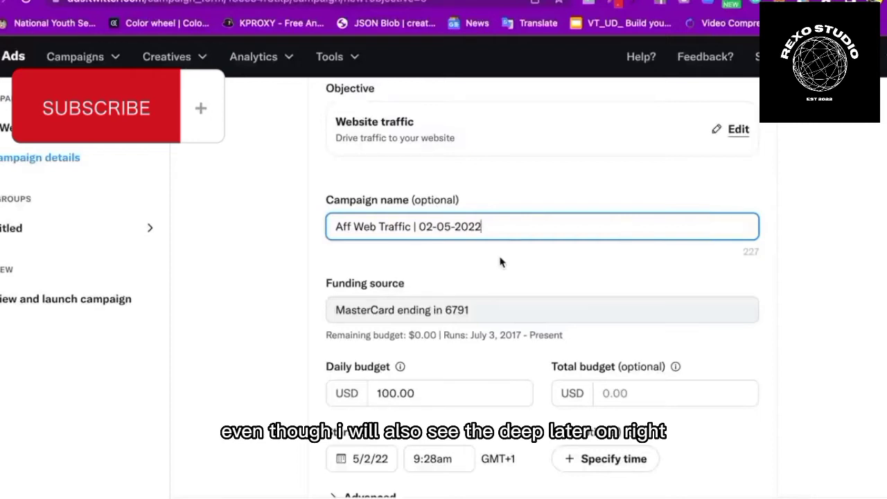
scroll(499, 259, "down", 2)
scroll(496, 235, "down", 1)
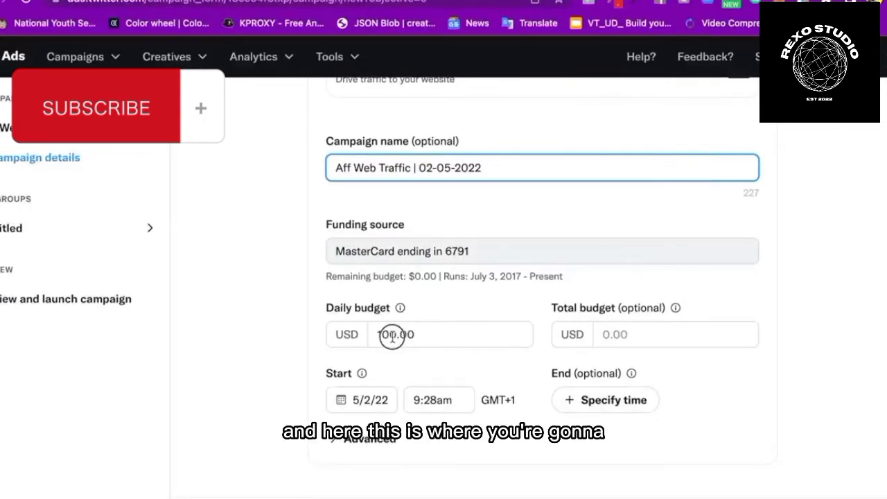
left_click_drag(389, 334, 425, 335)
Change the daily budget to 10 USD, read the Total budget note, and expand Advanced options
left_click(429, 334)
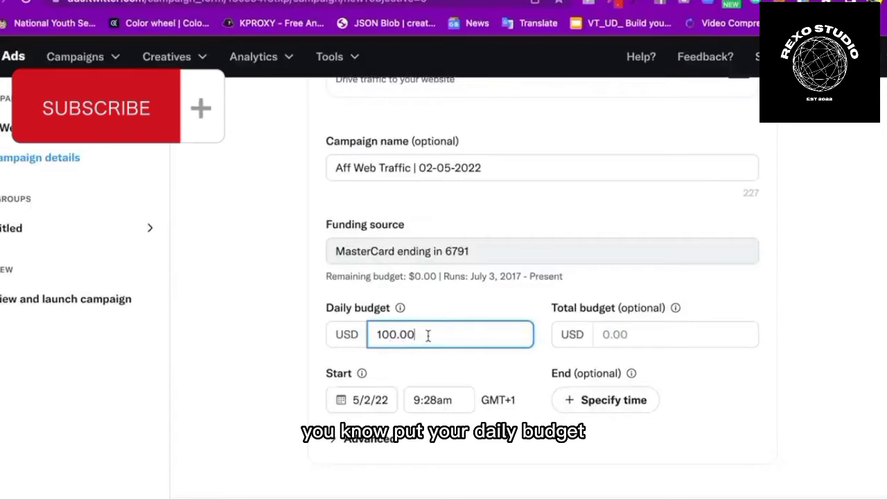
left_click(353, 336)
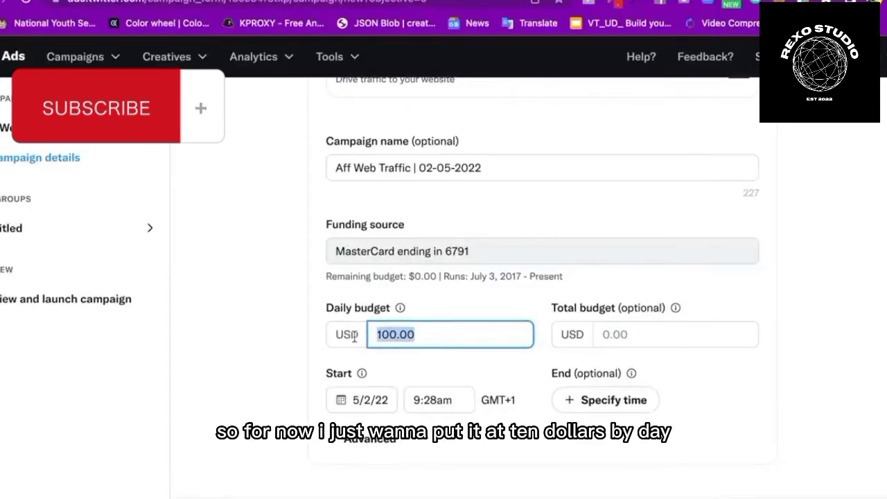
type("10")
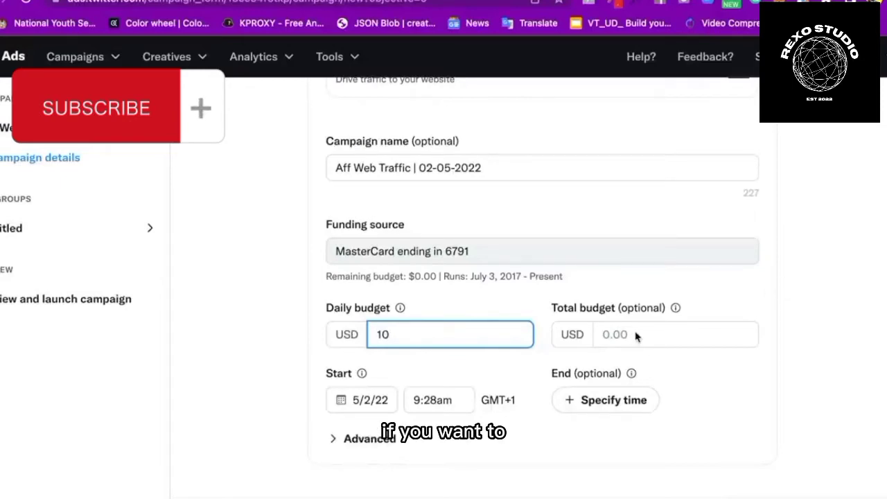
left_click(675, 307)
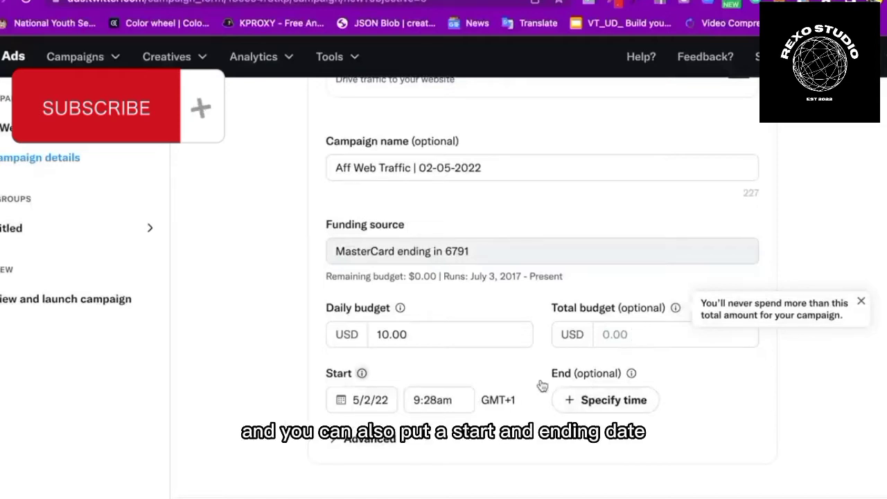
left_click(474, 402)
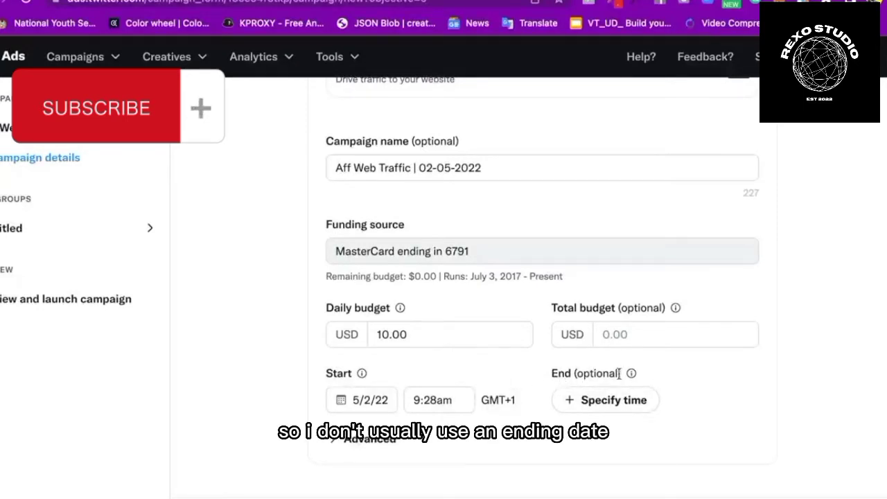
mouse_move(632, 375)
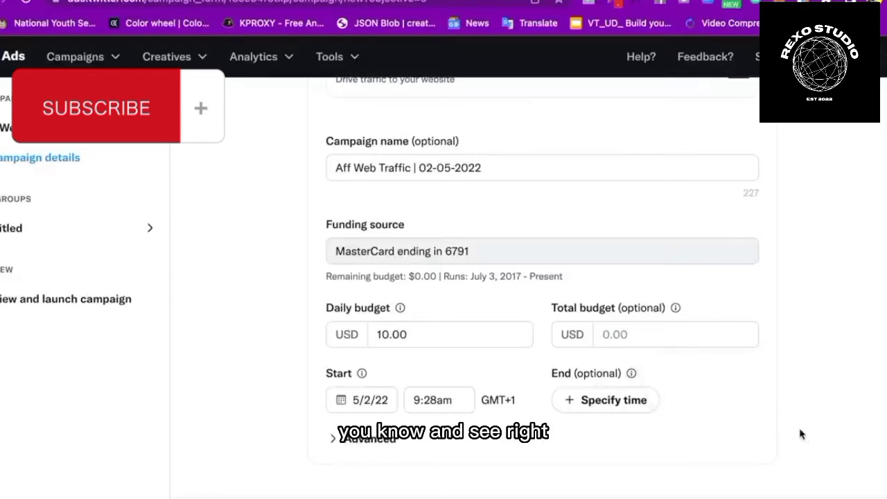
left_click(375, 447)
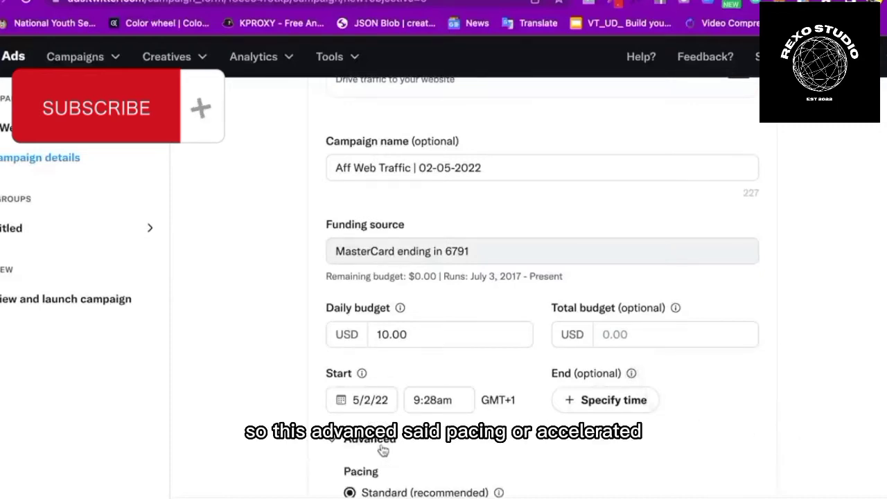
Collapse the Advanced pacing options and move on to the Ad group details page
scroll(447, 453, "down", 2)
left_click(371, 364)
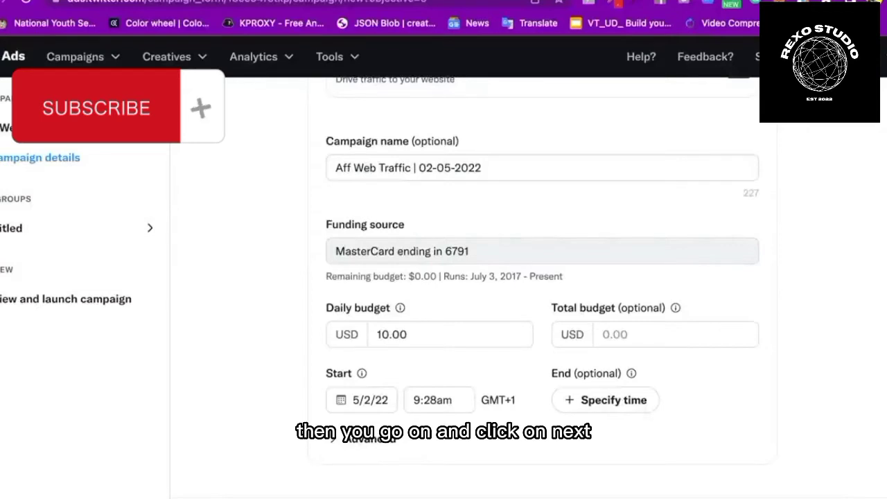
left_click(671, 408)
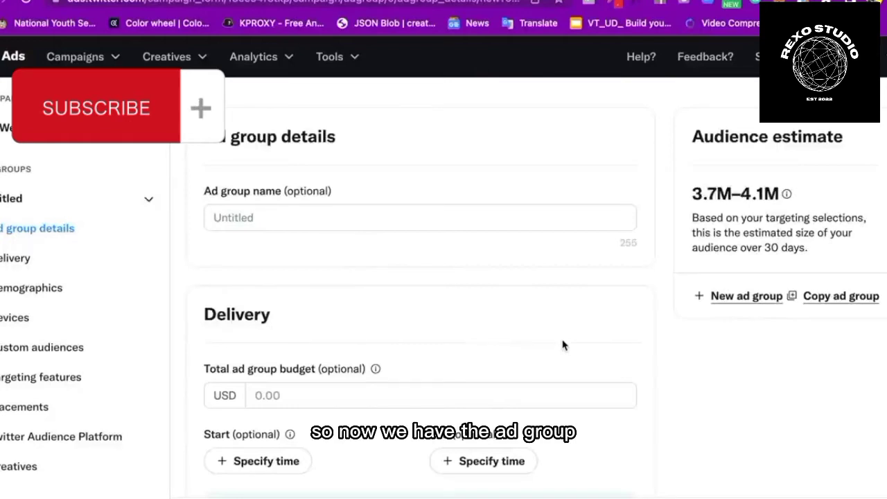
Name the ad group 'Aff Website Traffic Ad Group' and scroll toward Delivery
left_click(317, 217)
type("A")
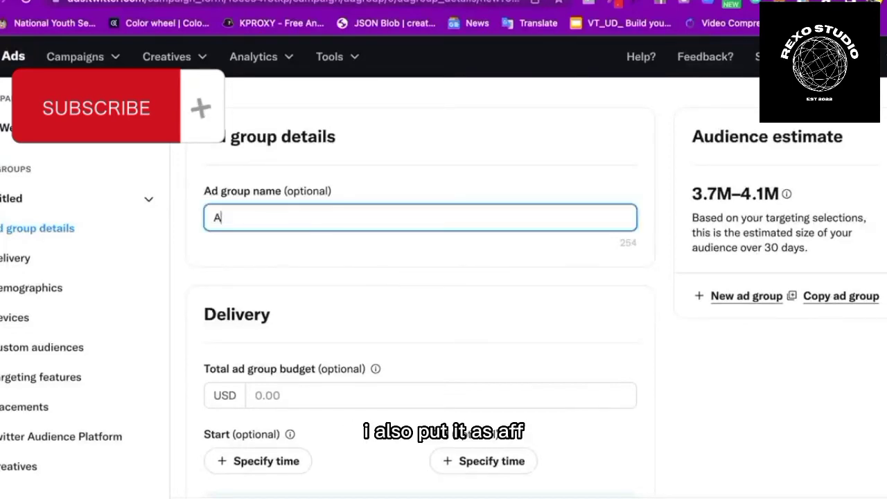
type("ff ")
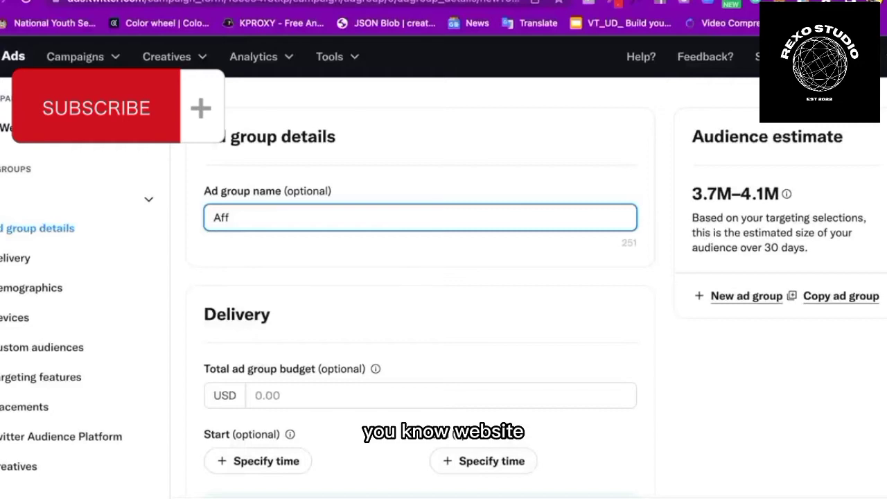
type("Web")
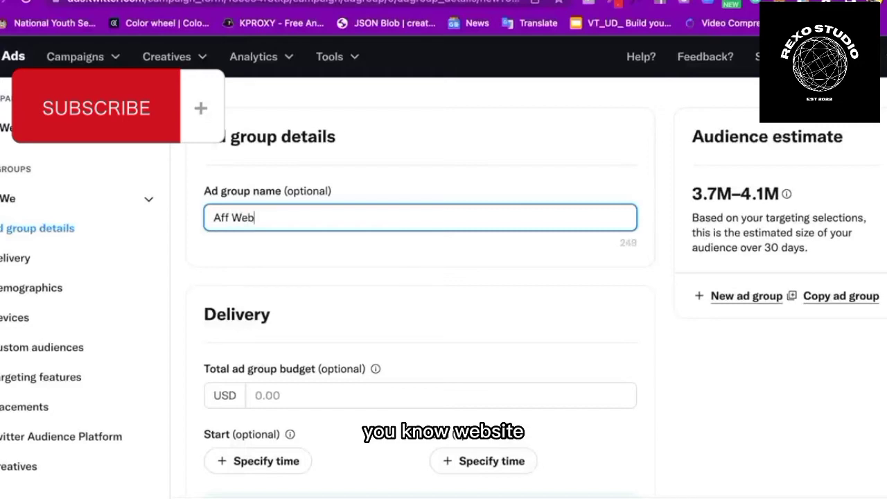
type("site ")
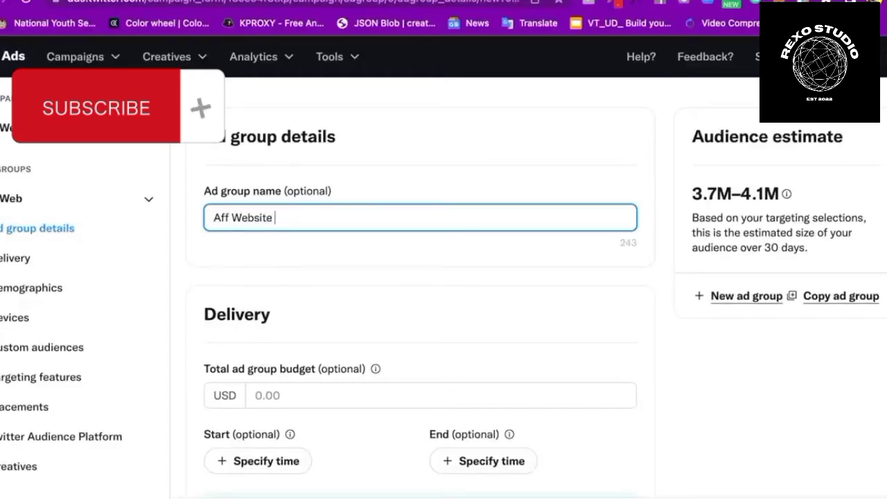
type("Traffic")
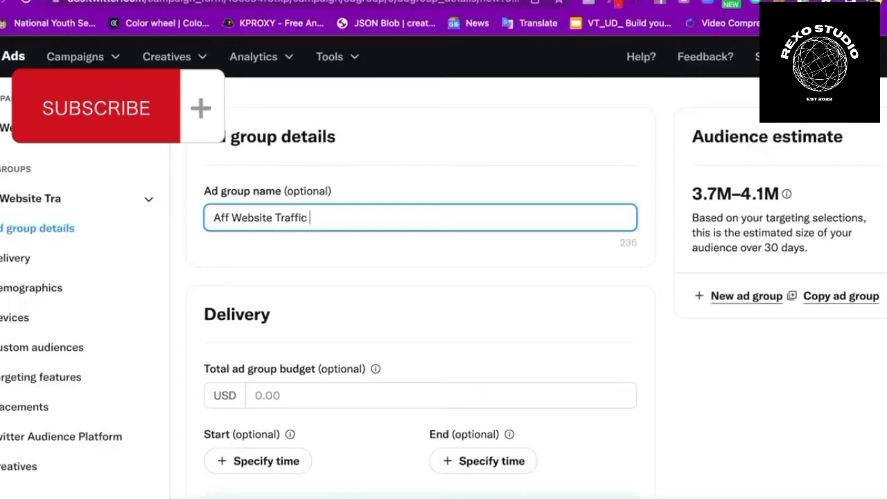
type(" Ad Group")
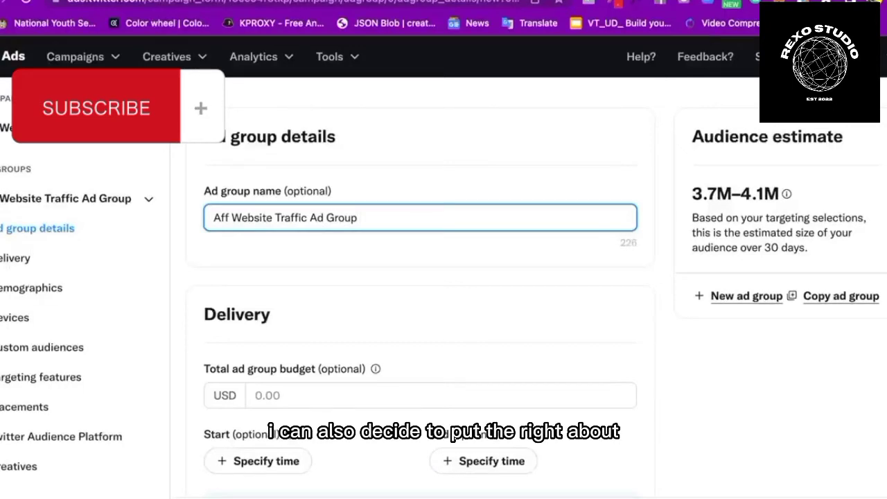
left_click(336, 263)
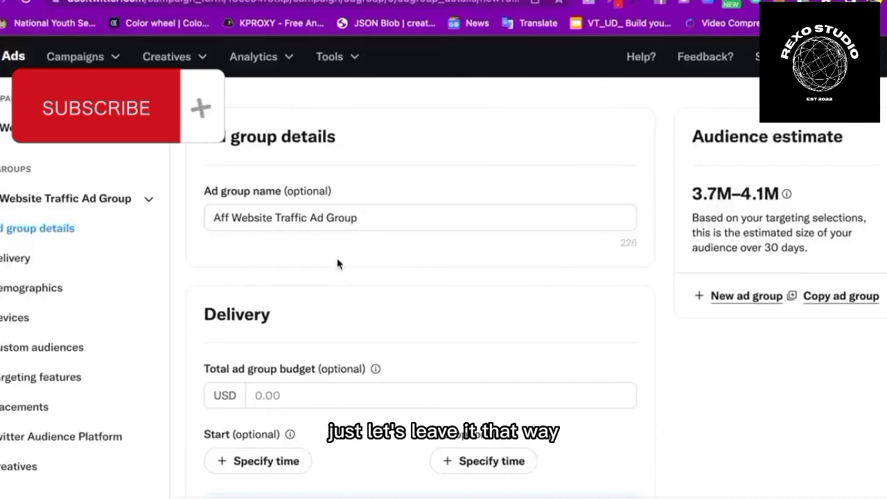
scroll(337, 260, "down", 3)
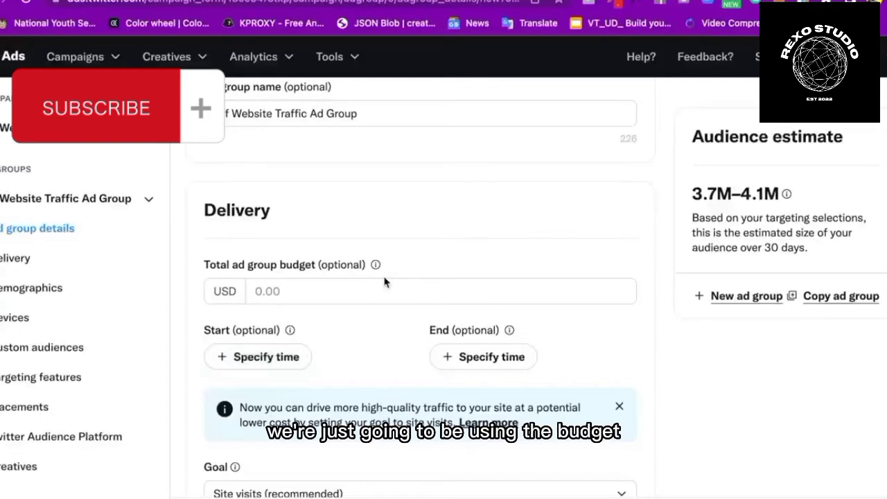
Set the ad group's delivery goal to Conversions
scroll(385, 283, "down", 1)
scroll(385, 283, "down", 1)
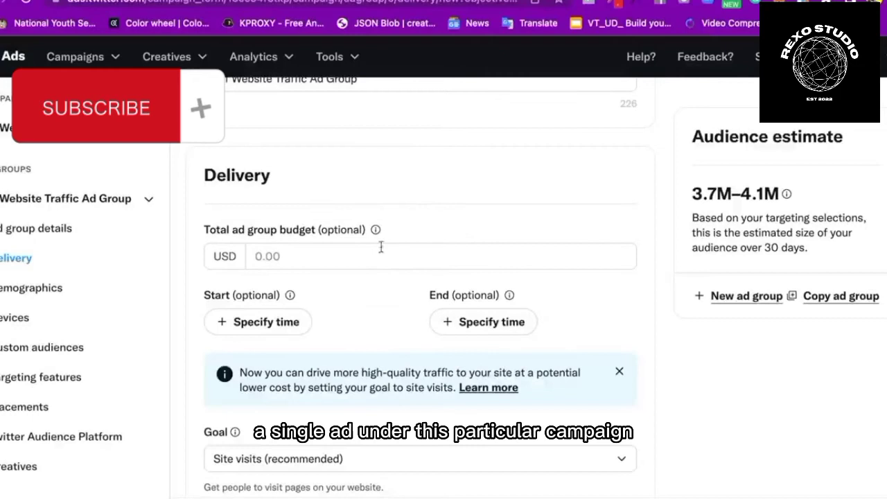
scroll(430, 292, "down", 5)
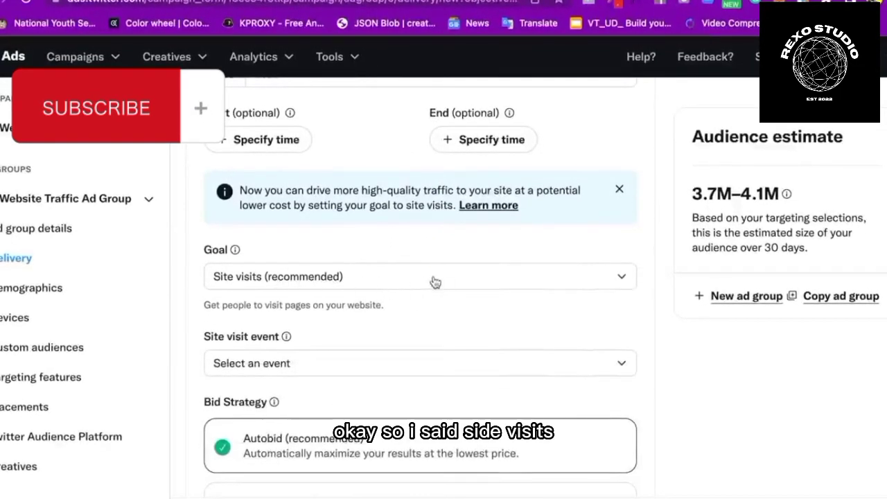
left_click(435, 281)
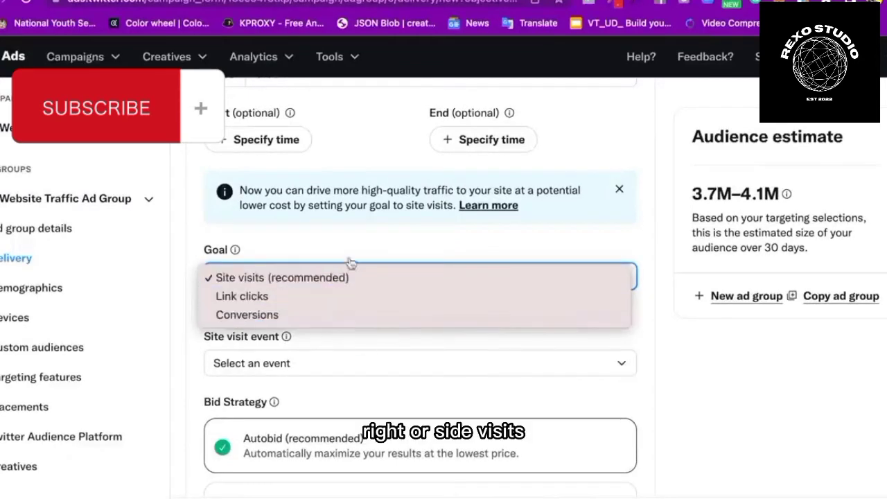
key("Escape")
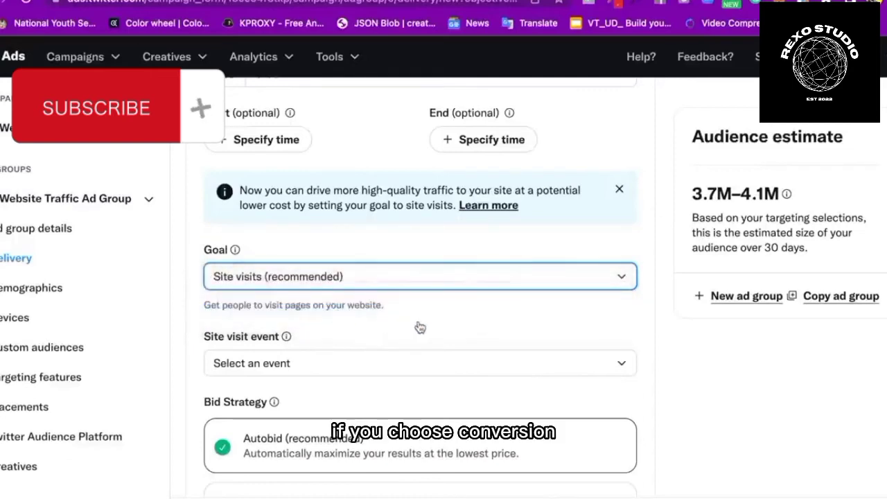
scroll(444, 331, "down", 1)
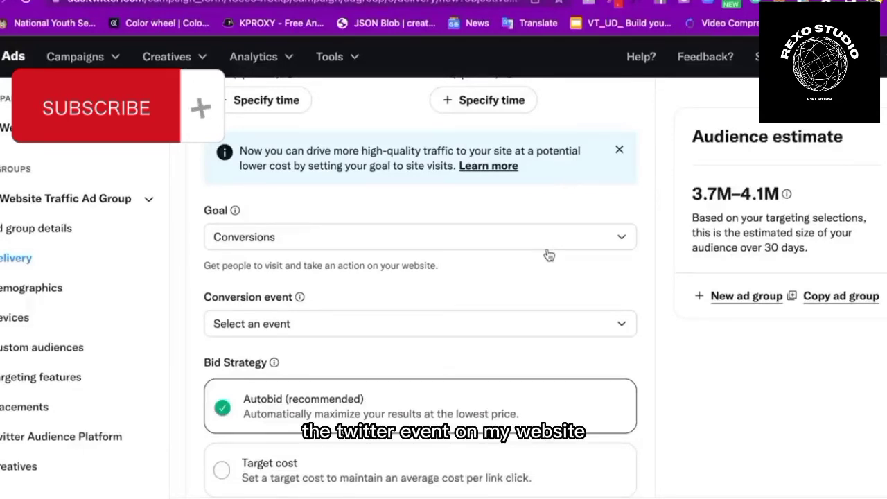
scroll(533, 348, "down", 4)
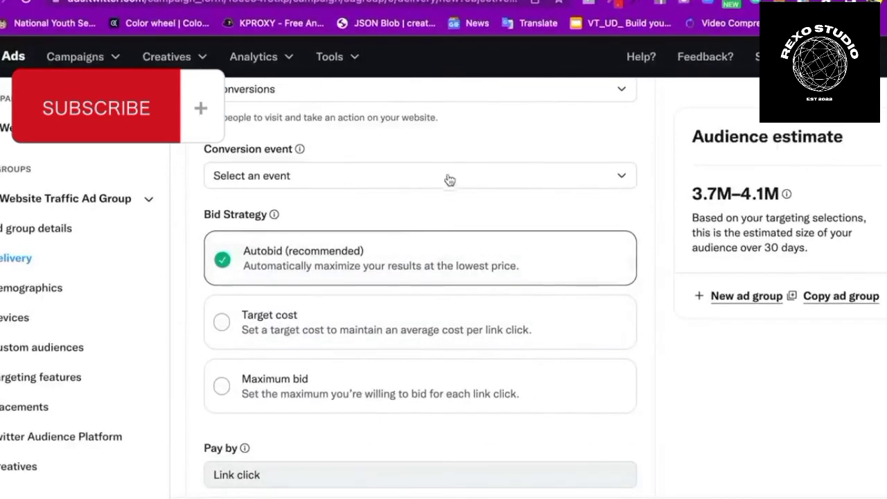
Select AFF Leads as the conversion event
left_click(428, 178)
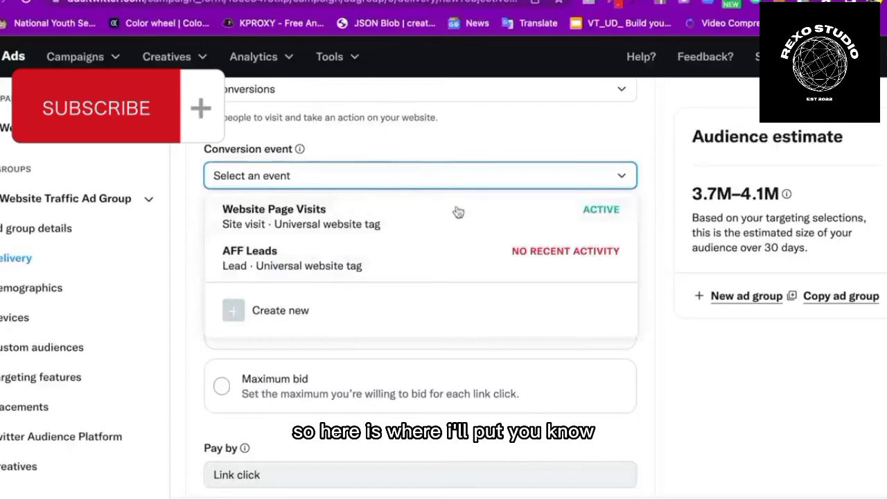
left_click(382, 258)
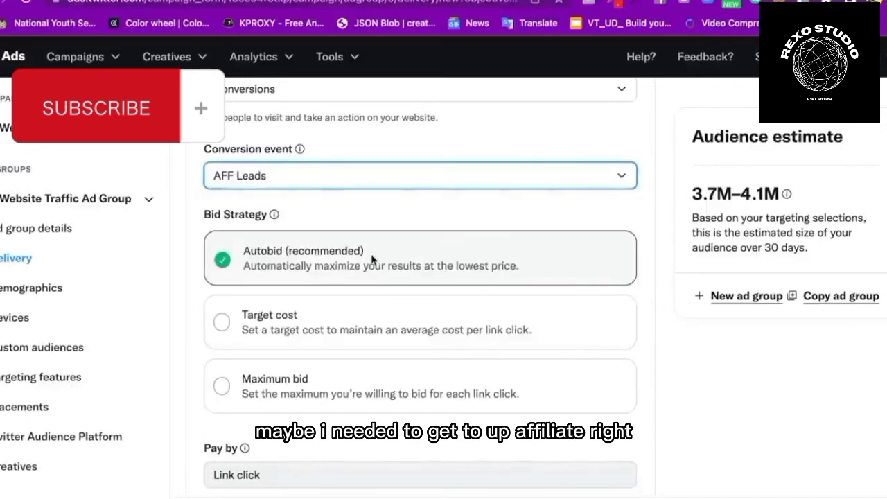
left_click(371, 185)
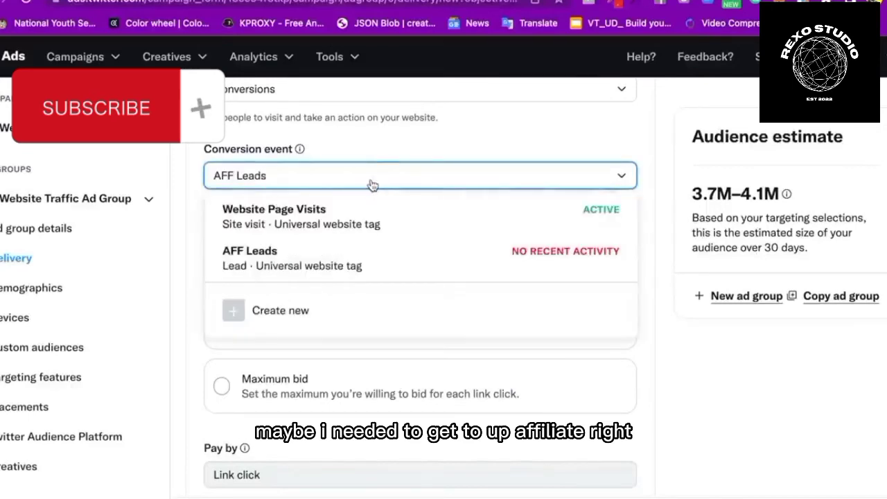
left_click(352, 264)
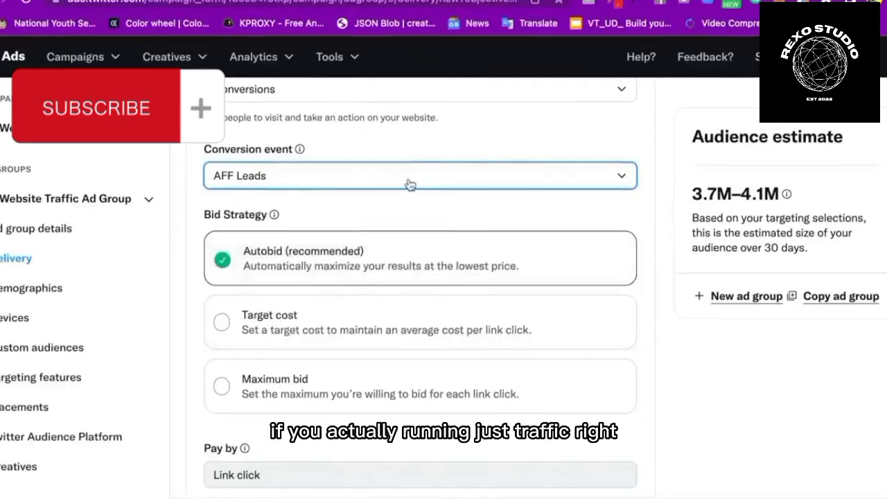
scroll(450, 182, "up", 2)
left_click(489, 217)
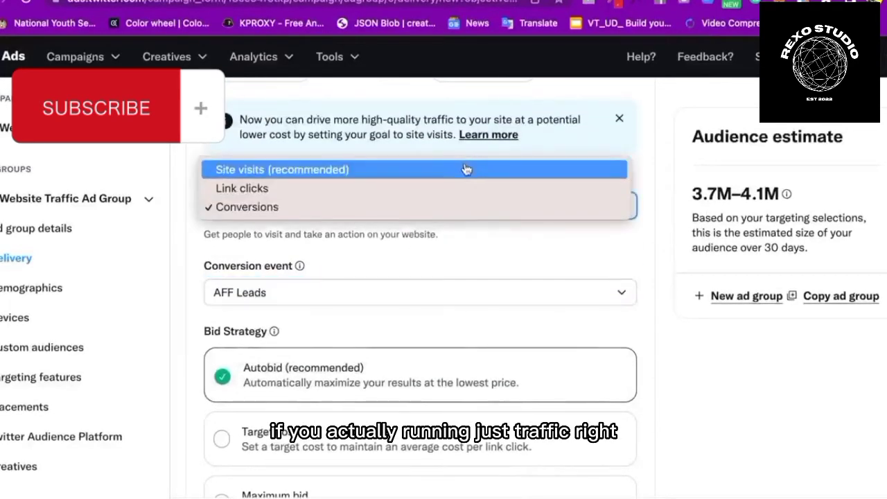
Switch the goal back to Site visits, tracking Website Page Visits with Autobid and Impression billing
left_click(467, 170)
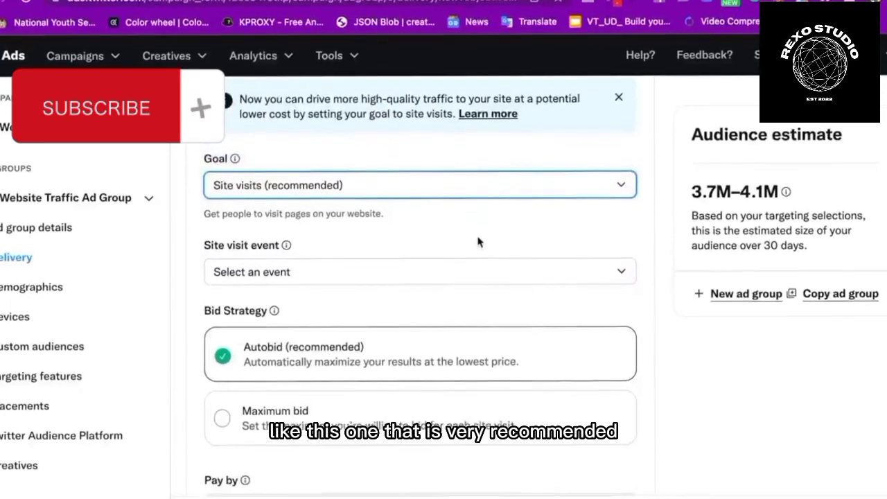
scroll(429, 295, "down", 1)
left_click(471, 254)
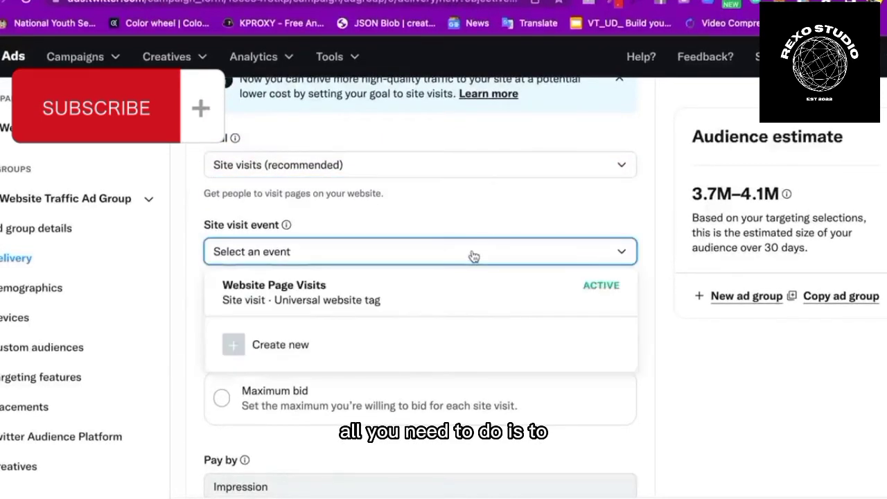
left_click(447, 302)
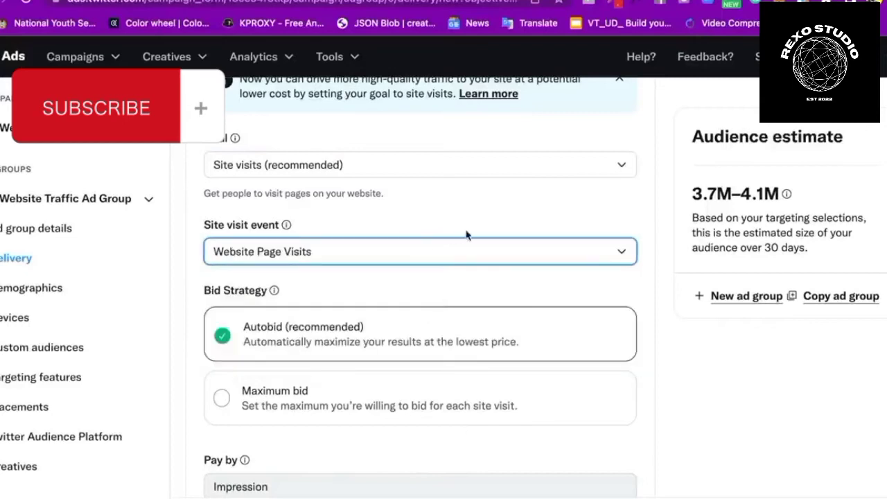
left_click(286, 225)
left_click(287, 227)
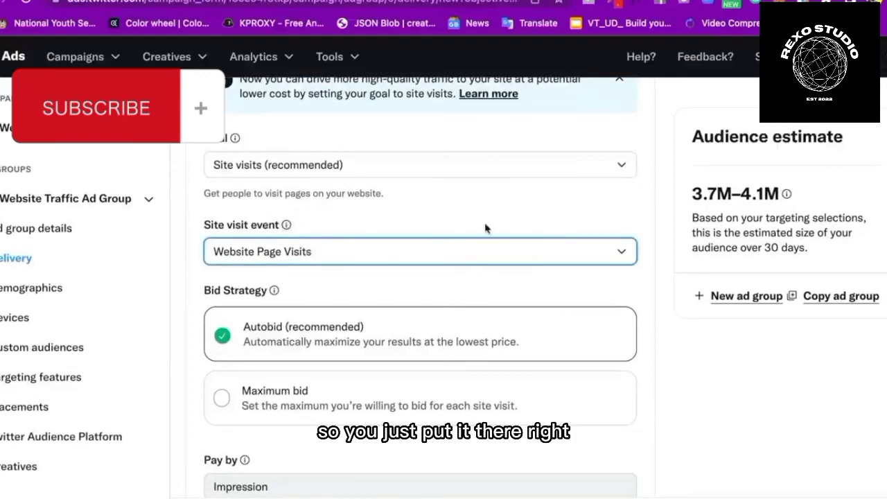
scroll(490, 287, "down", 2)
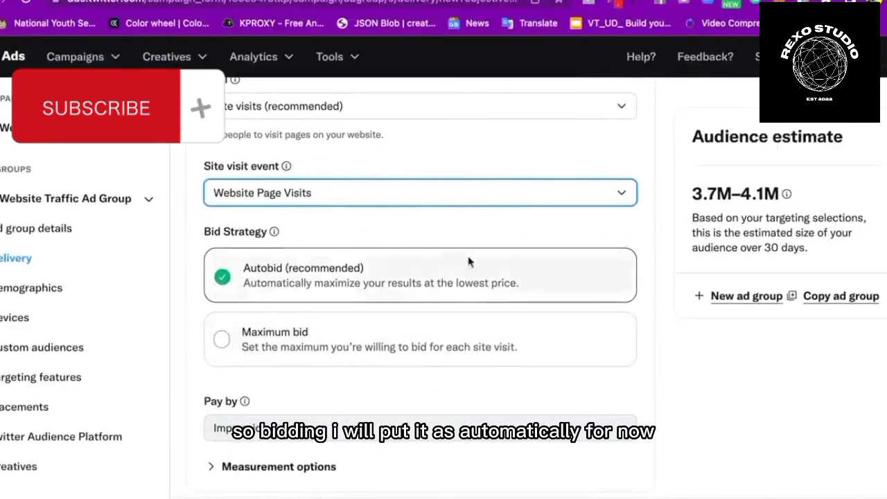
scroll(428, 256, "down", 2)
scroll(455, 207, "up", 4)
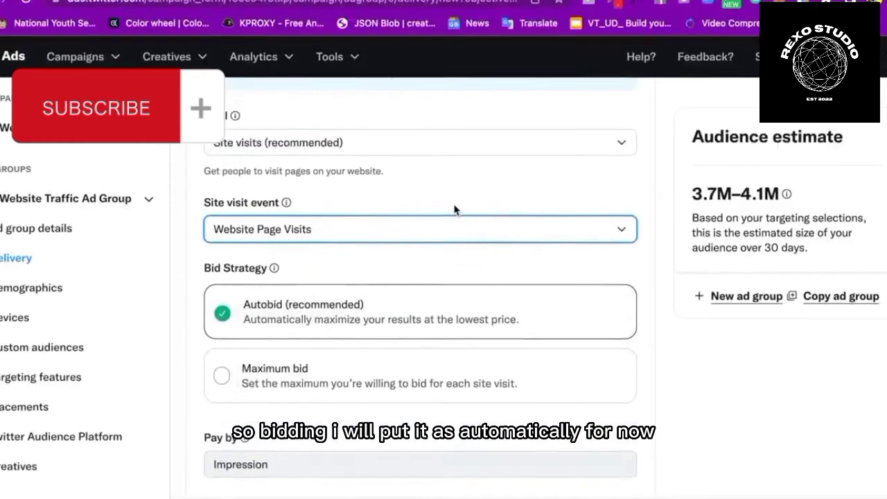
scroll(494, 224, "down", 3)
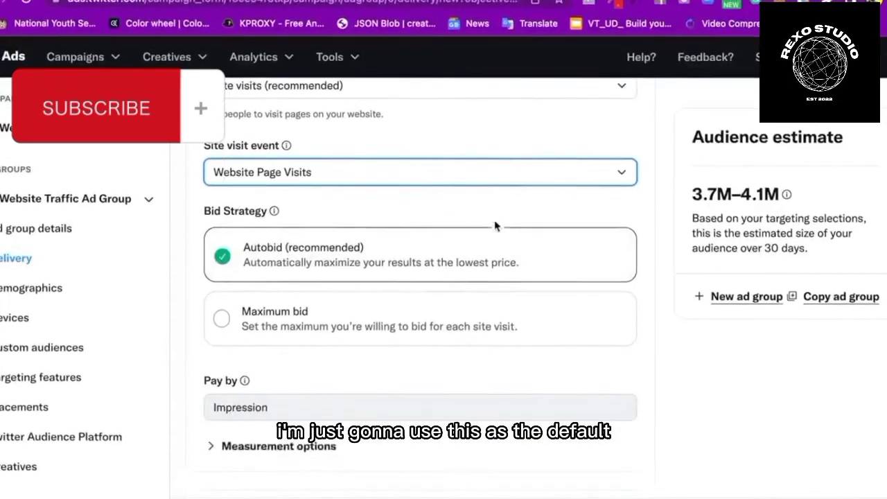
scroll(465, 358, "down", 4)
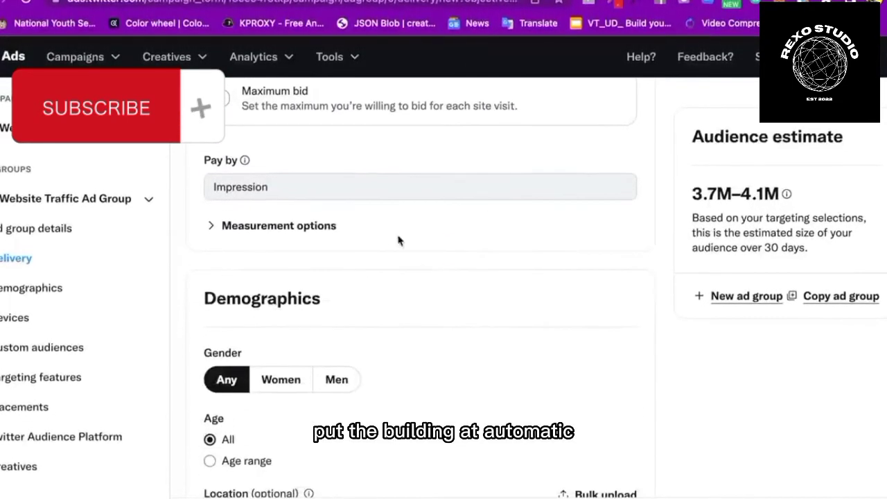
left_click(245, 160)
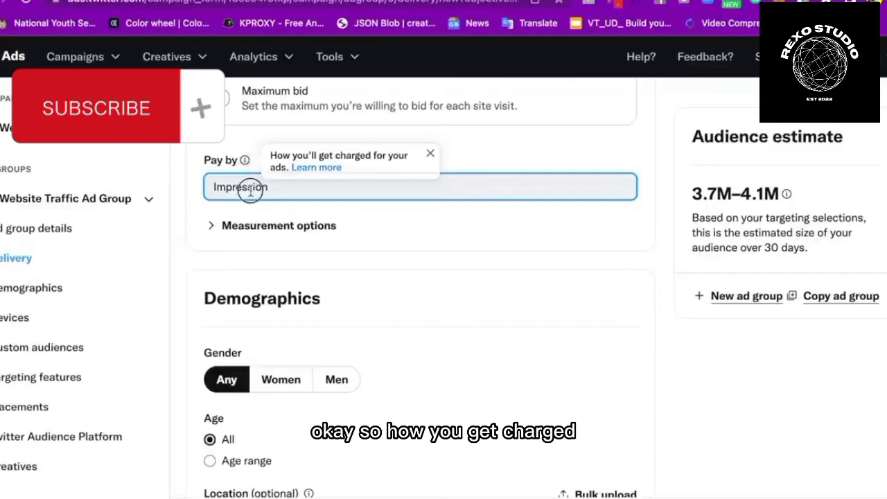
left_click(212, 226)
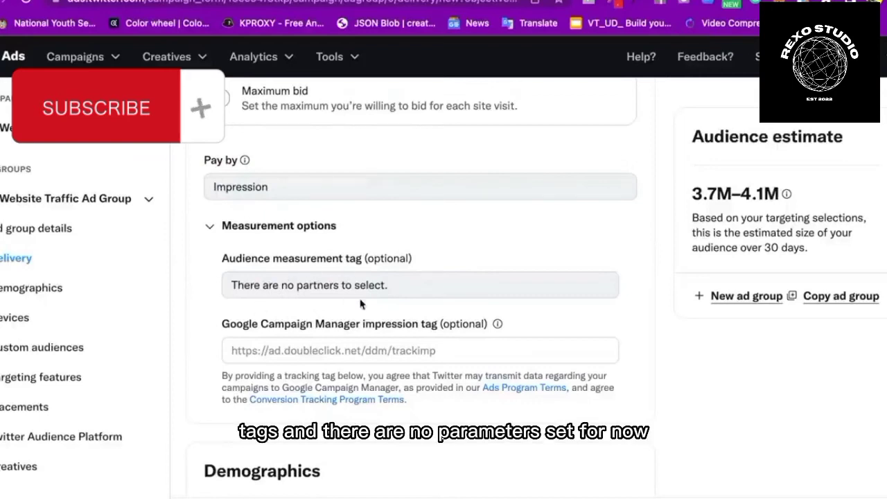
left_click(211, 226)
scroll(402, 297, "down", 3)
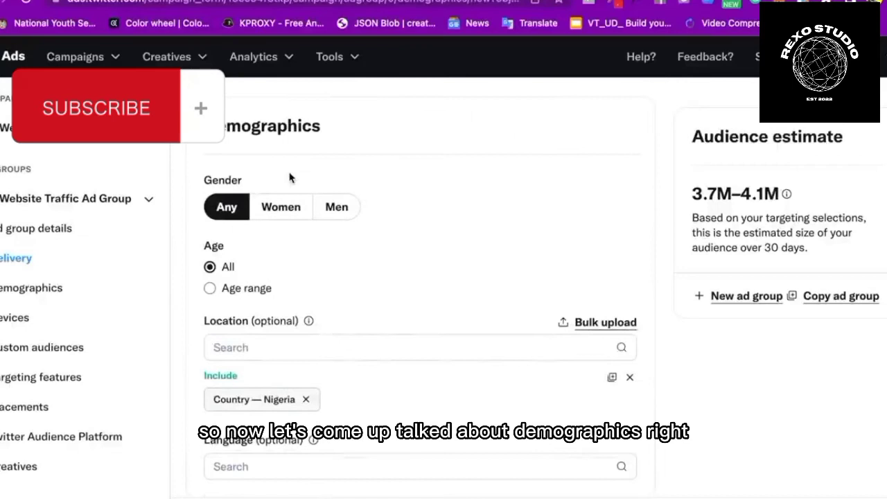
left_click(233, 125)
left_click_drag(234, 125, 333, 125)
left_click(340, 168)
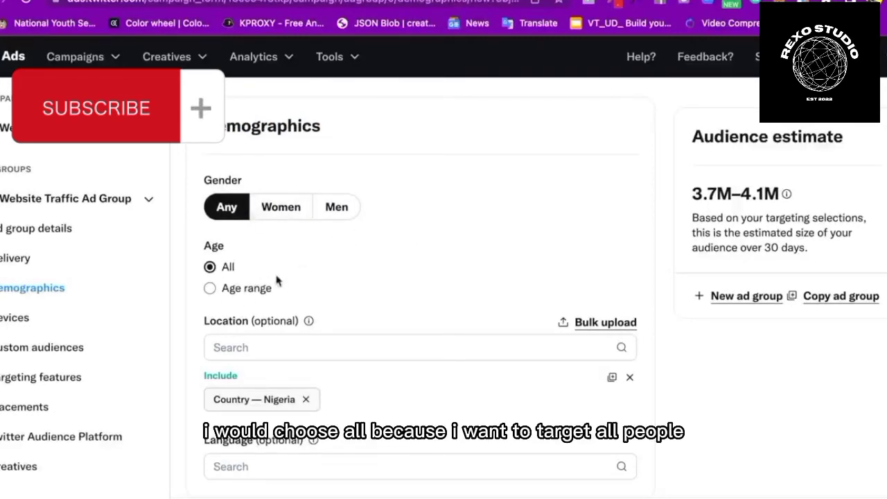
scroll(335, 306, "down", 2)
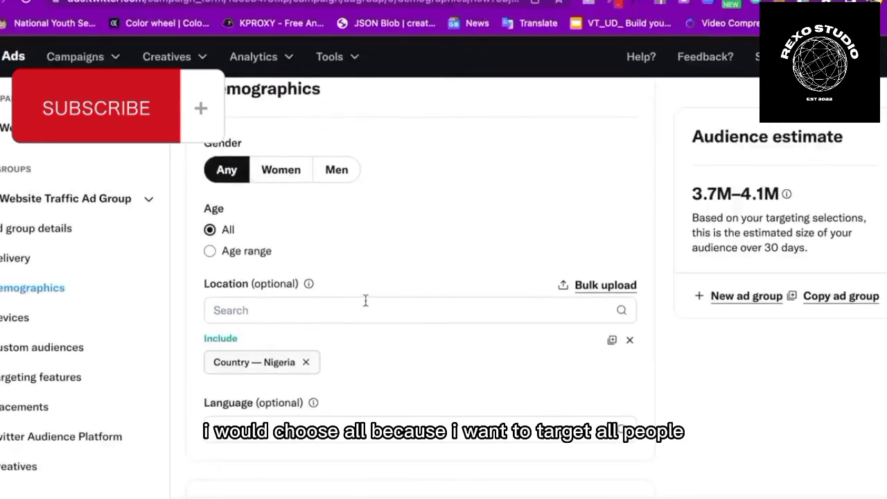
scroll(364, 303, "down", 3)
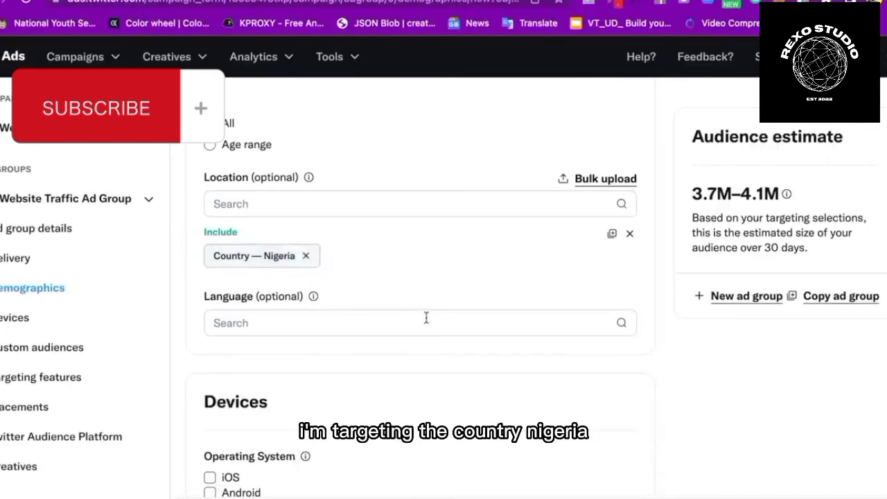
scroll(426, 317, "down", 2)
left_click(357, 234)
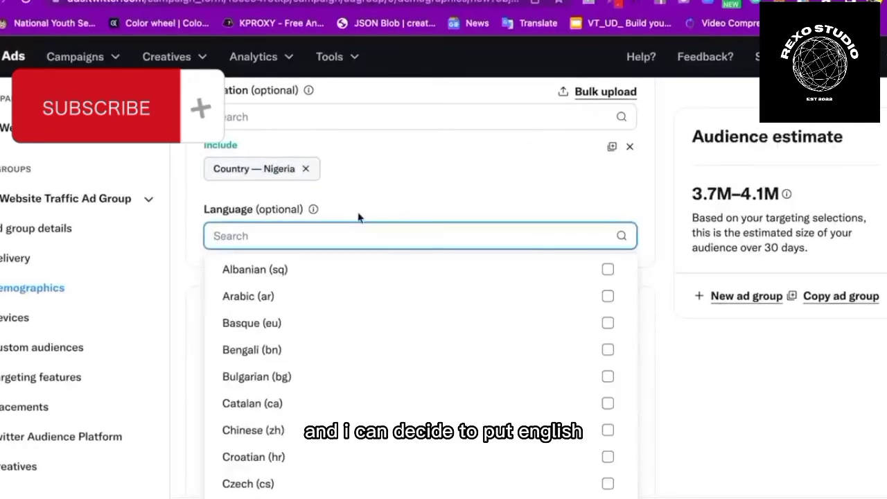
left_click(381, 185)
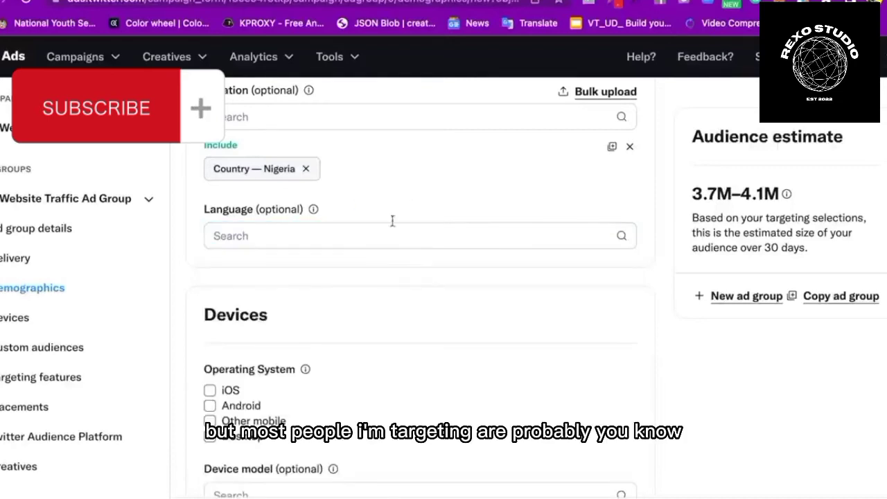
scroll(446, 296, "down", 3)
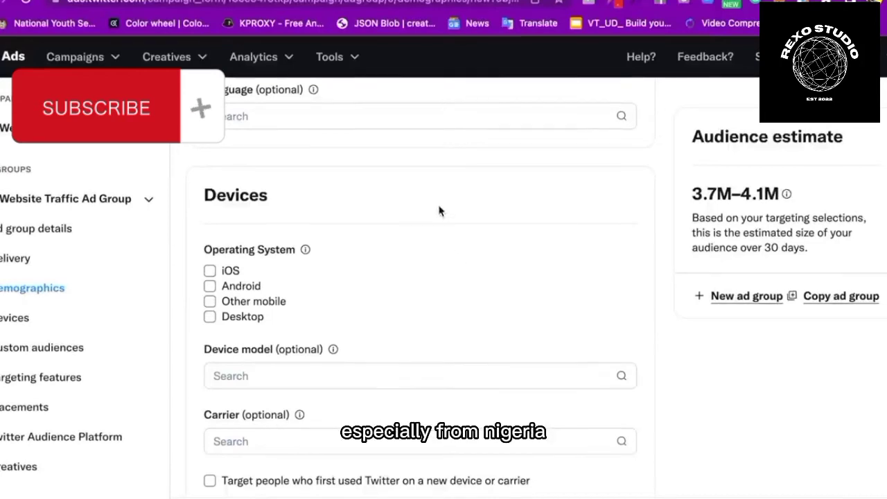
scroll(439, 211, "down", 1)
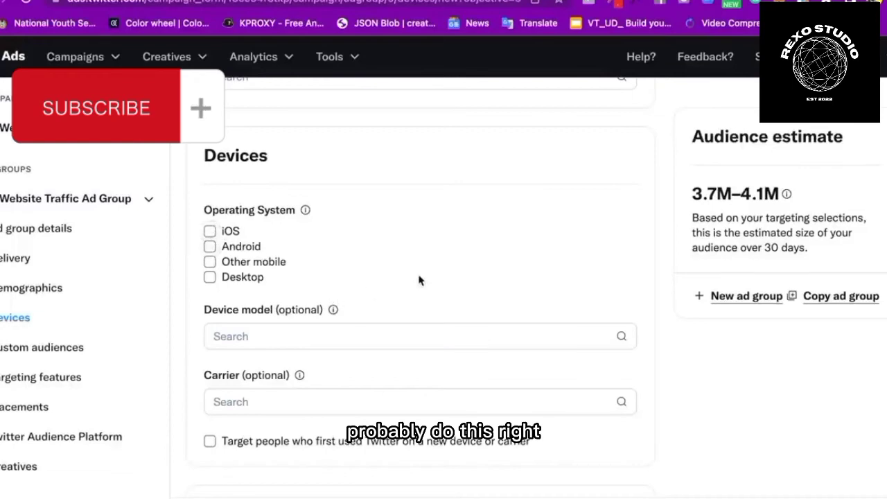
scroll(418, 277, "down", 3)
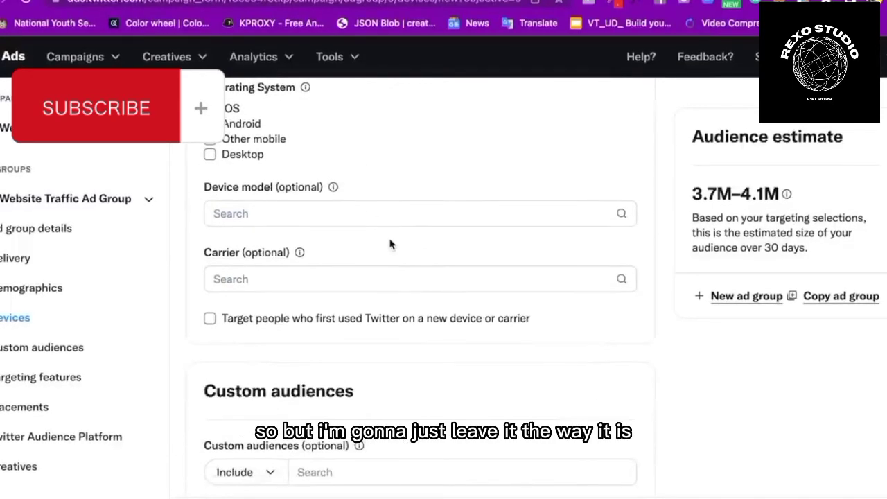
scroll(364, 252, "down", 1)
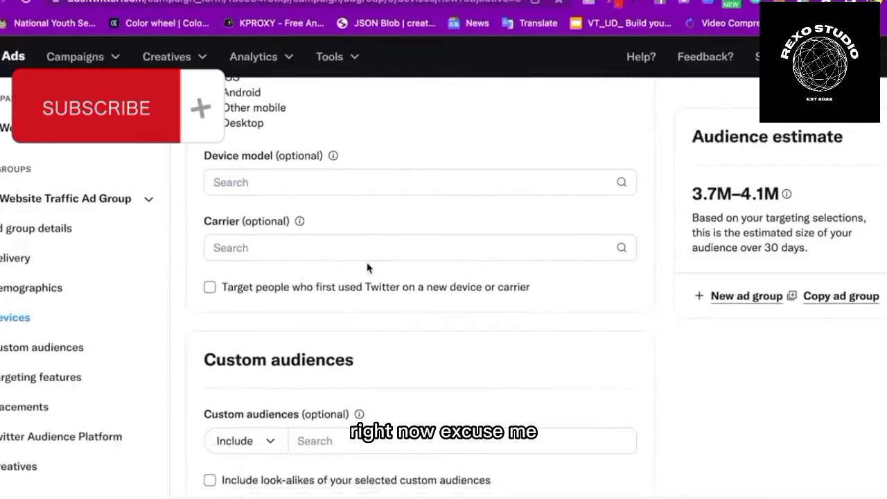
scroll(416, 285, "down", 1)
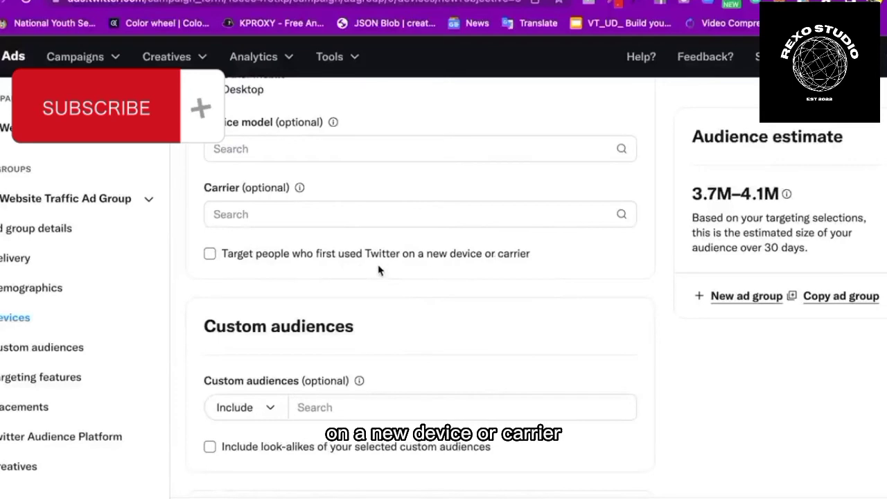
scroll(378, 270, "down", 5)
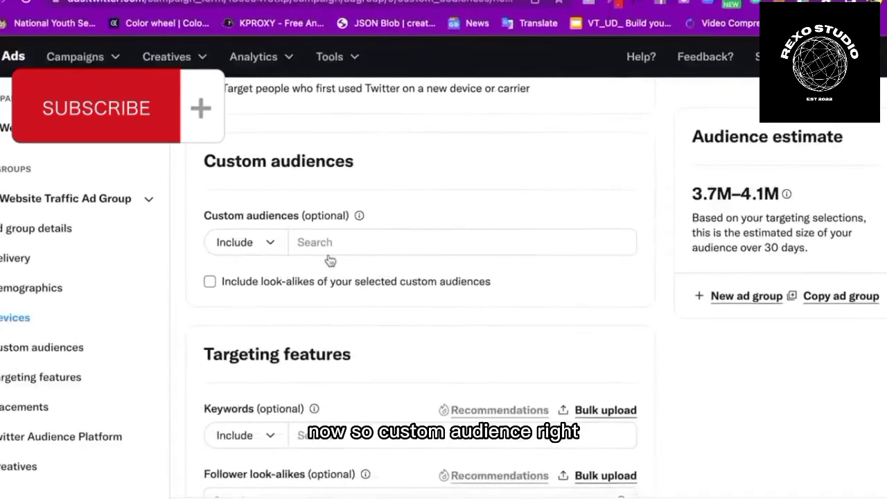
scroll(329, 260, "down", 1)
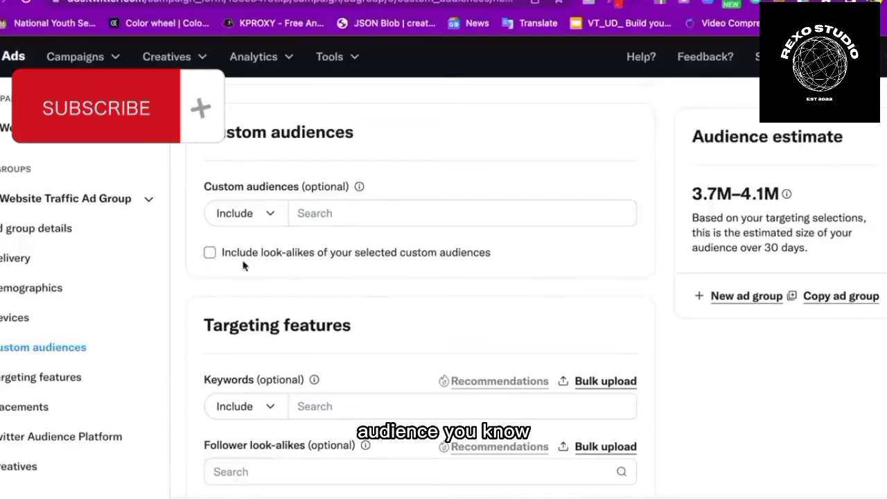
left_click(209, 252)
left_click(209, 252)
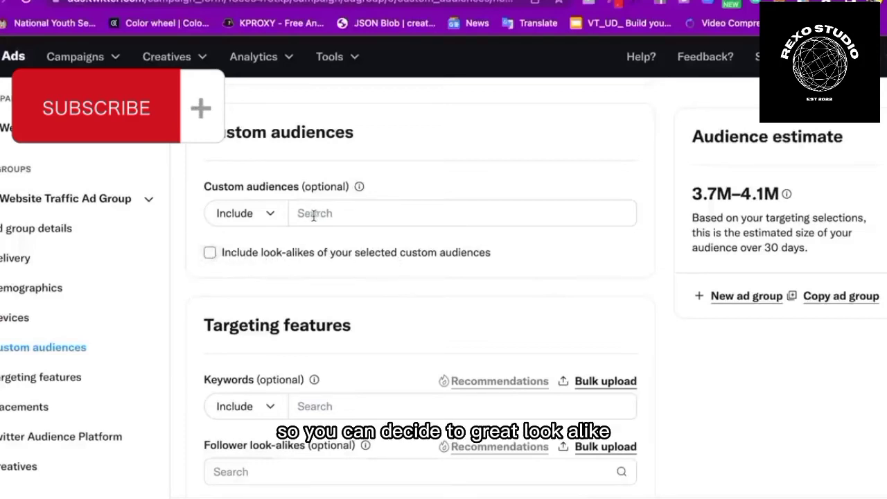
left_click(314, 214)
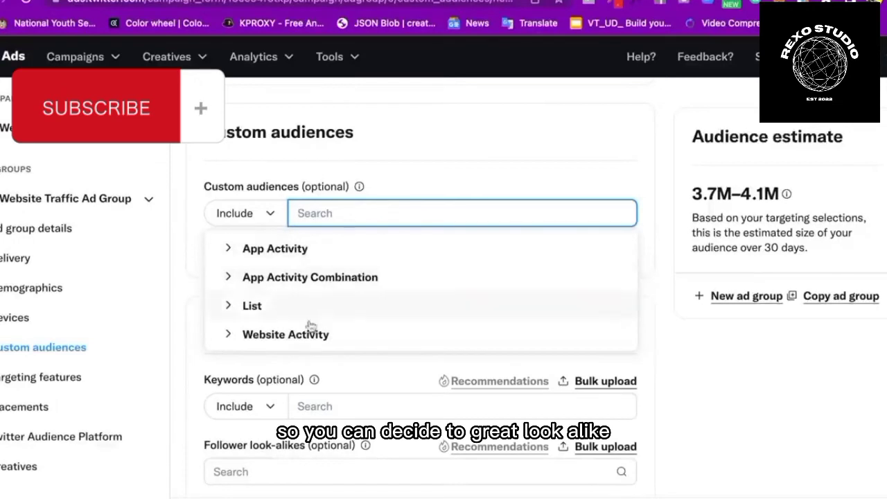
left_click(228, 334)
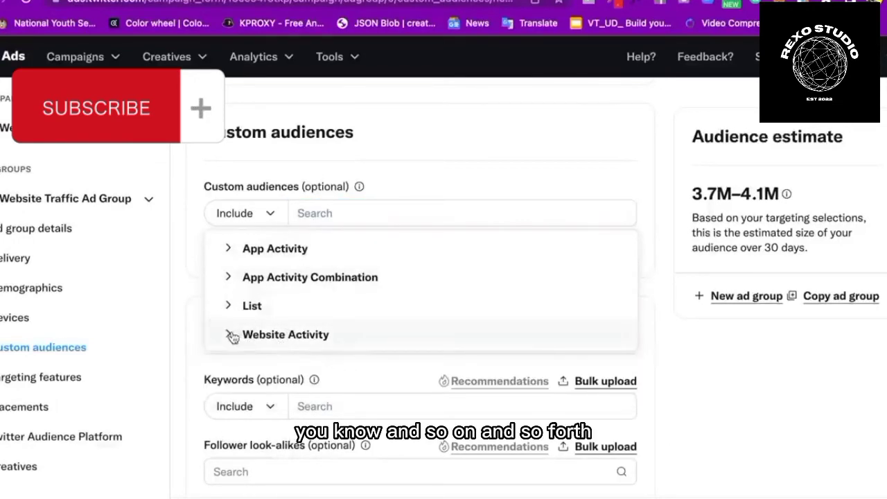
left_click(431, 171)
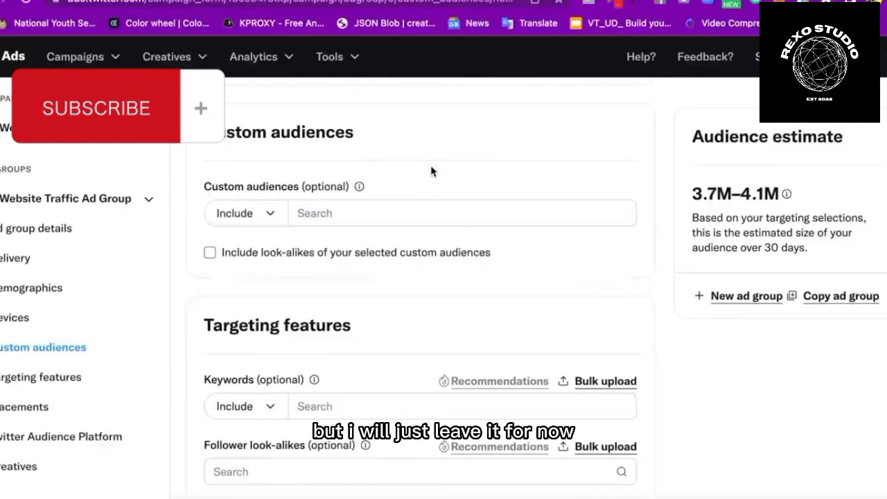
scroll(386, 290, "down", 3)
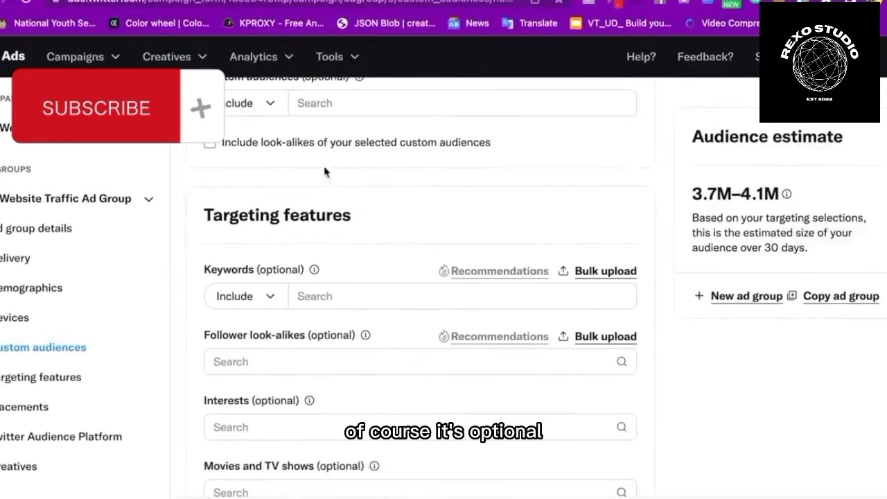
scroll(354, 152, "down", 2)
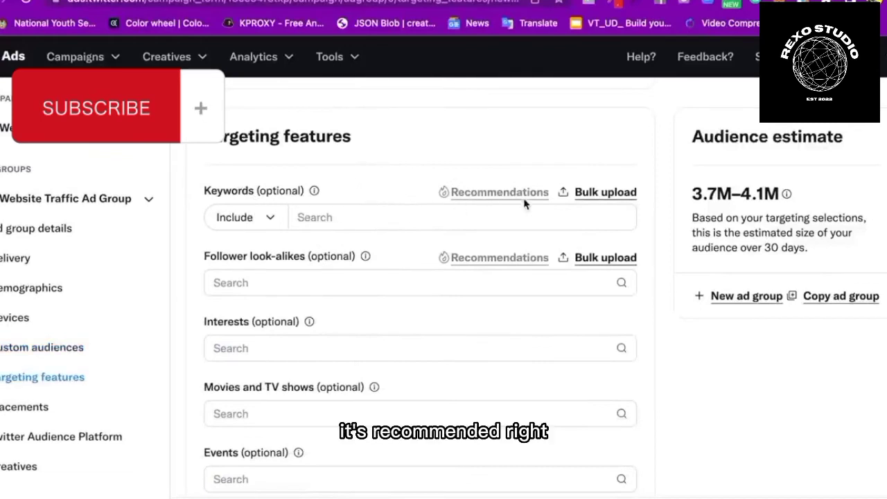
Add 'affiliate marketing' as a targeting keyword, discarding an unavailable 'pay per click' search
left_click(318, 220)
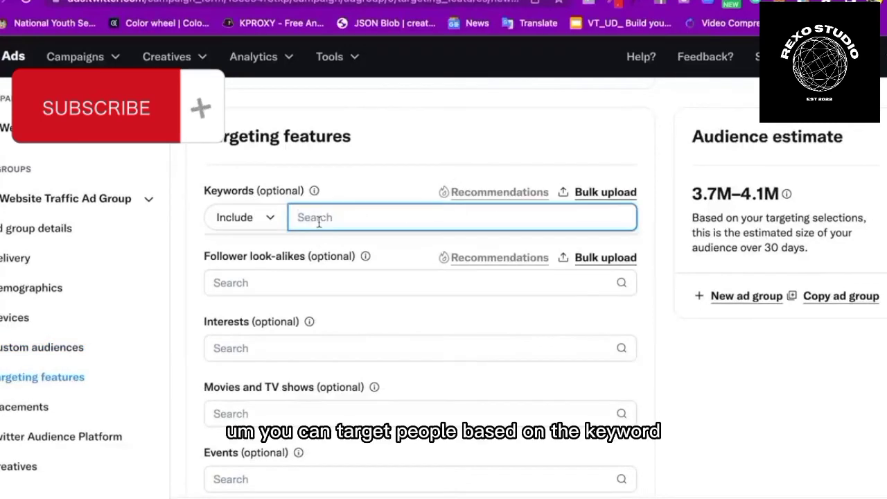
type("aff")
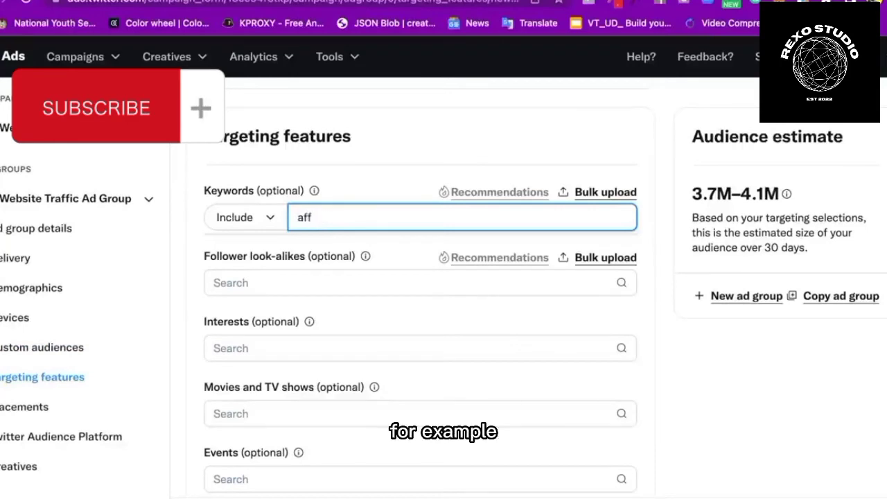
type("iliate marketing")
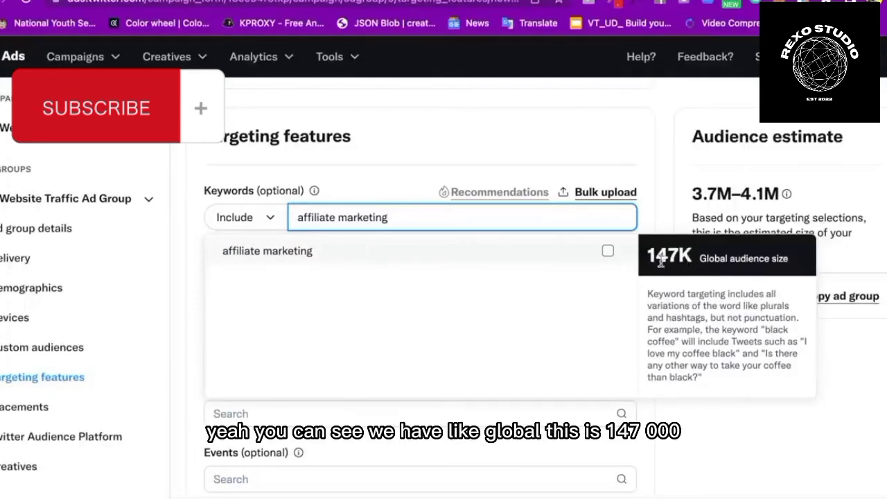
left_click(607, 251)
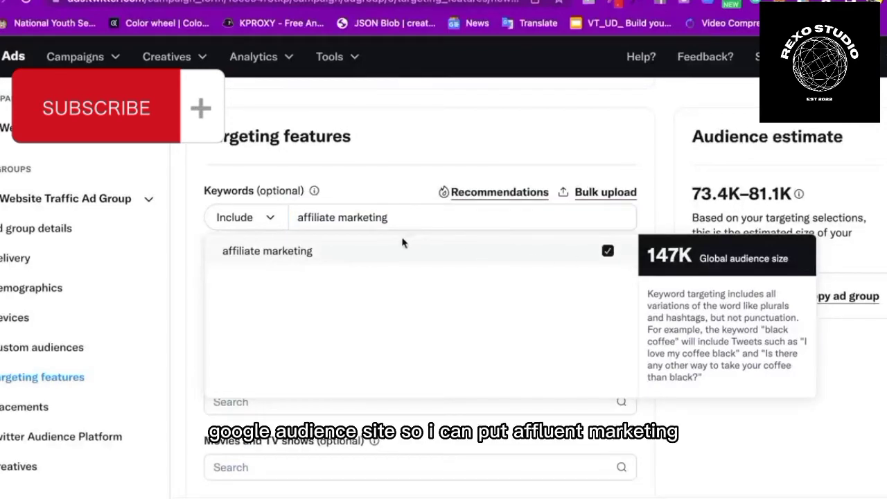
left_click_drag(431, 217, 271, 223)
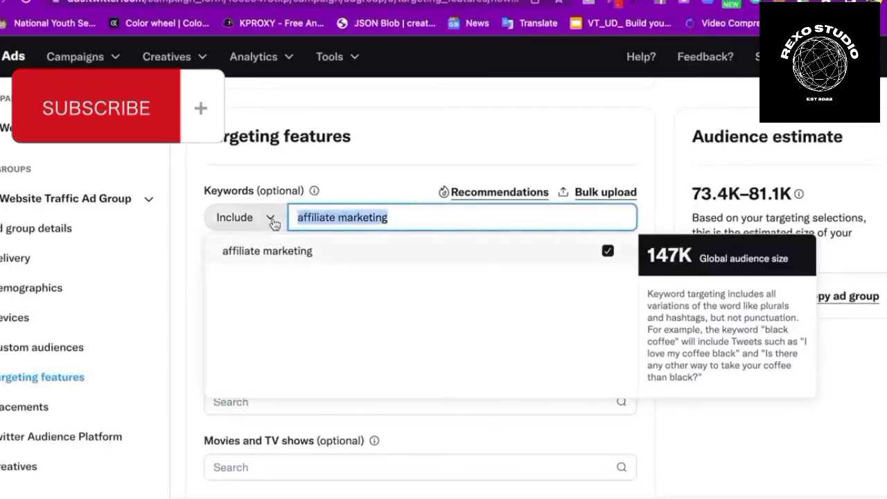
type("payp")
type(" per clic")
type("k")
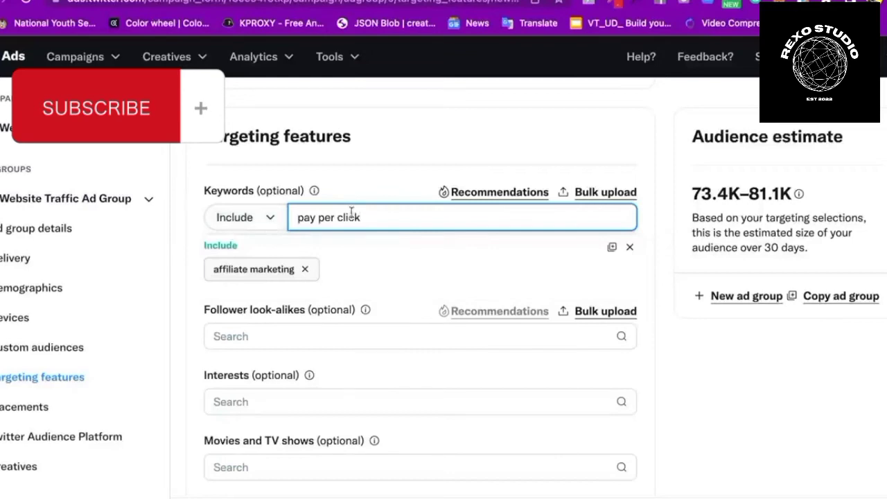
key("BackSpace")
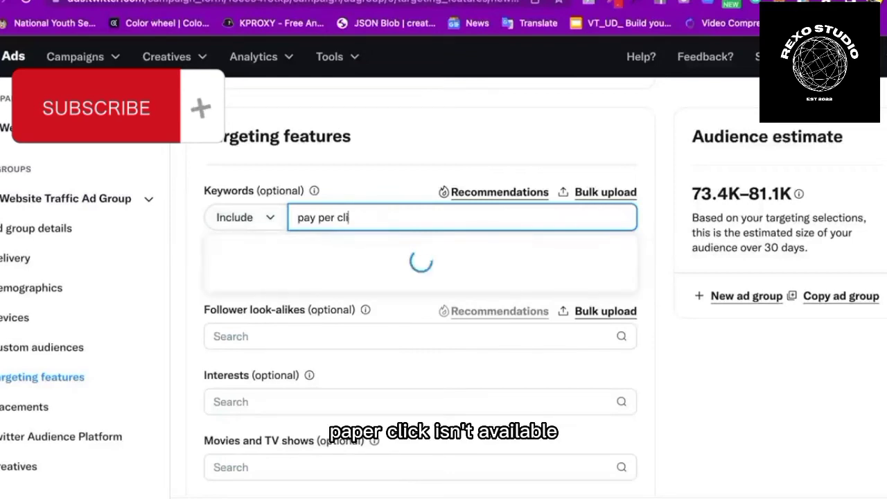
key("BackSpace")
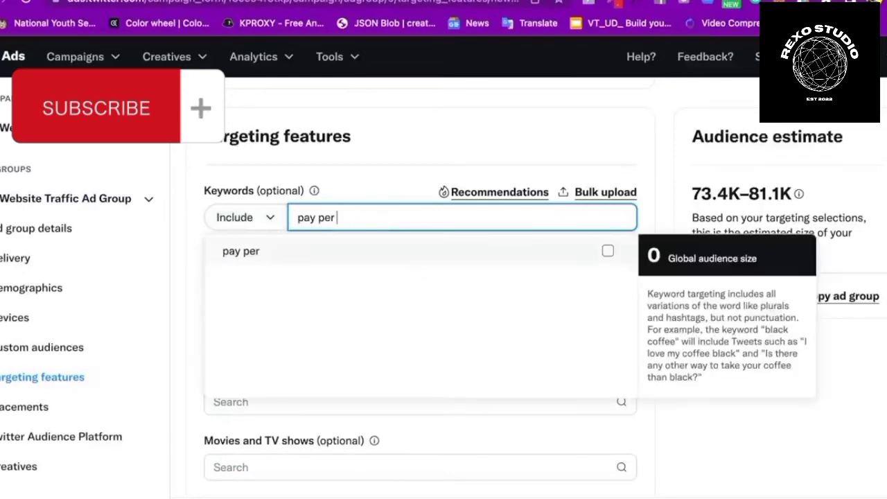
key("BackSpace")
key("BackSpace")
key("BackSpace")
key("BackSpace")
key("BackSpace")
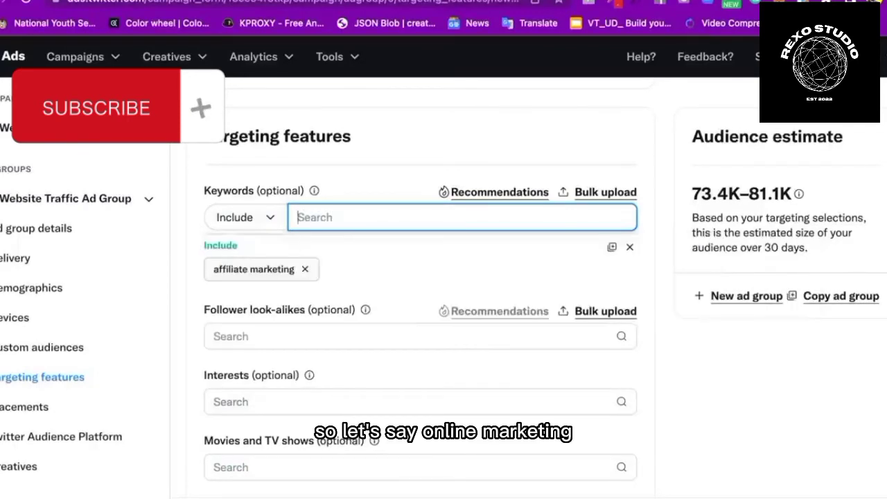
Add 'online marketing' as a keyword and clear the search box; estimate becomes 412.5K–455.9K
type("online ")
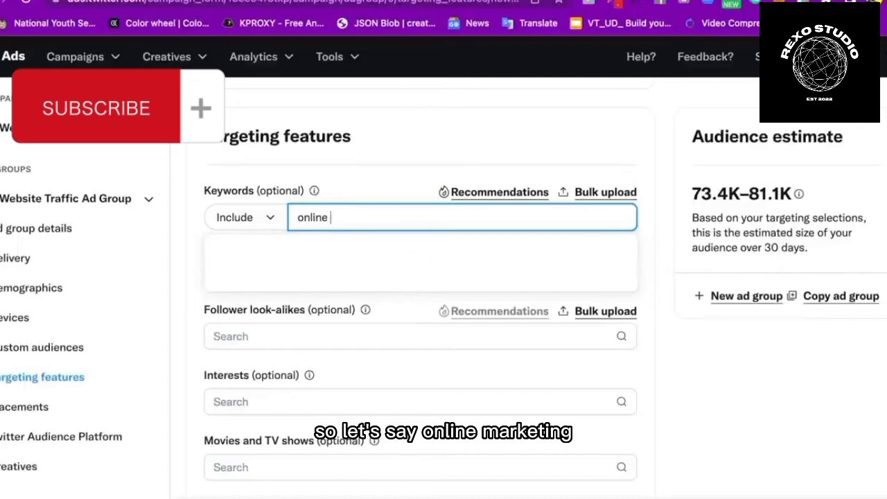
type("marketing")
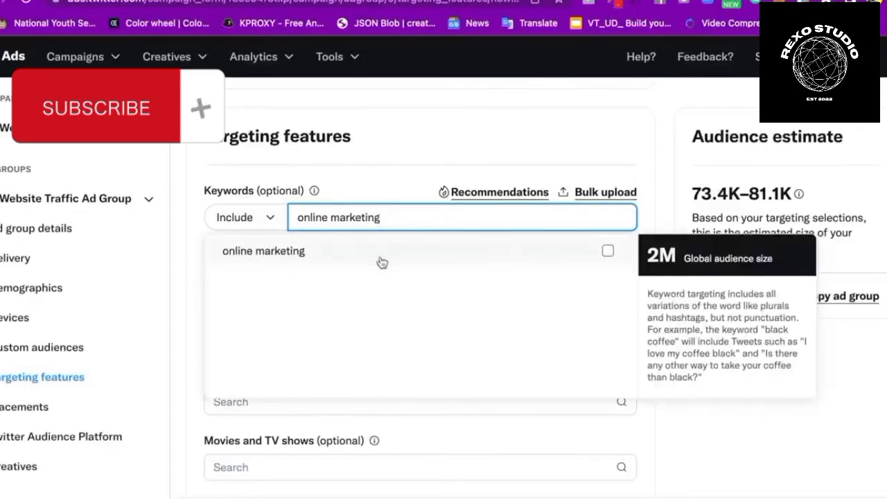
left_click(607, 251)
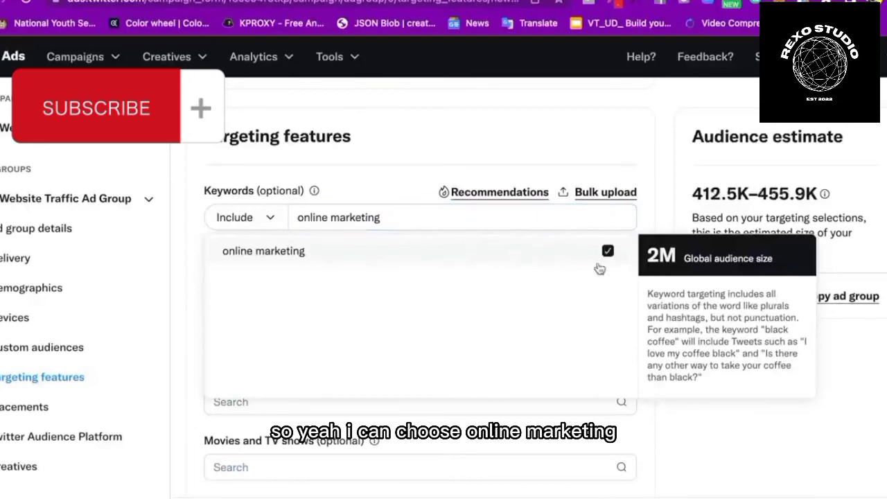
left_click_drag(411, 217, 296, 219)
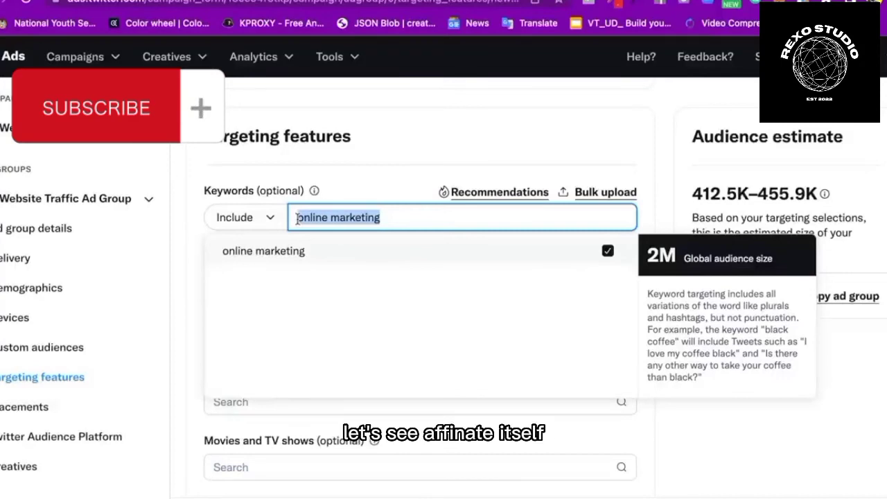
type("affiliate")
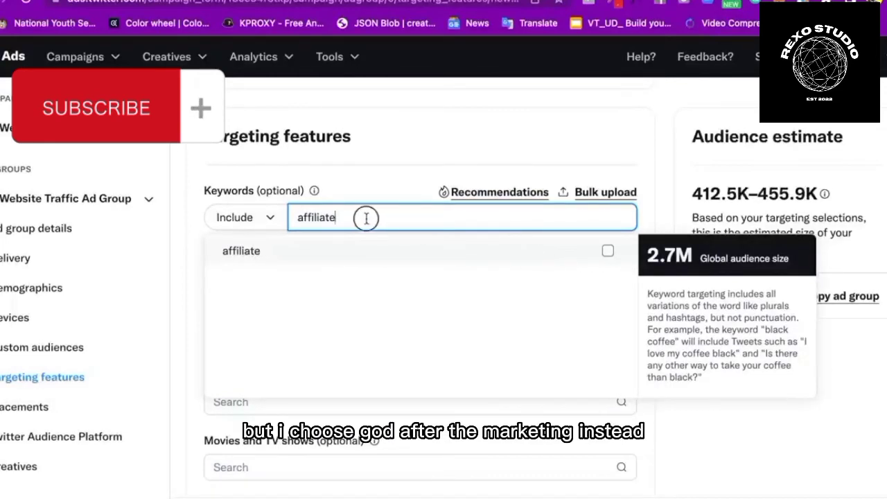
left_click_drag(364, 218, 295, 218)
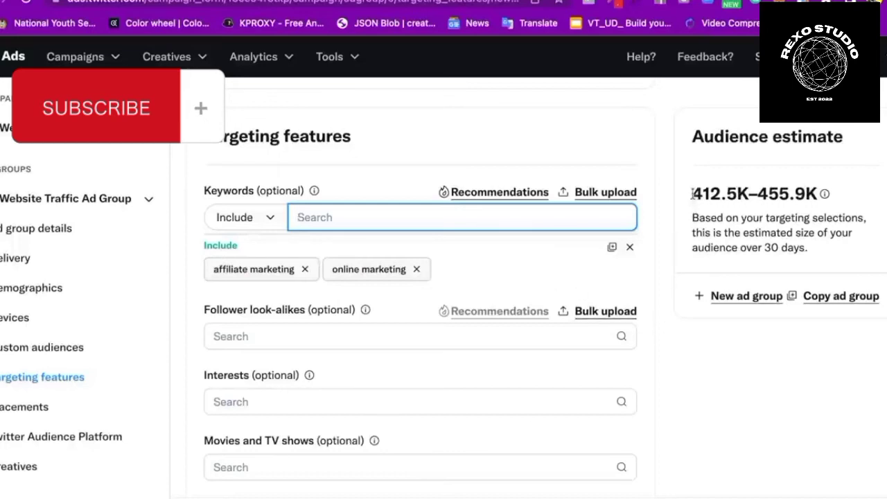
left_click_drag(690, 196, 714, 199)
Search Follower look-alikes for the account's handle and include that Nigerian account
left_click(718, 356)
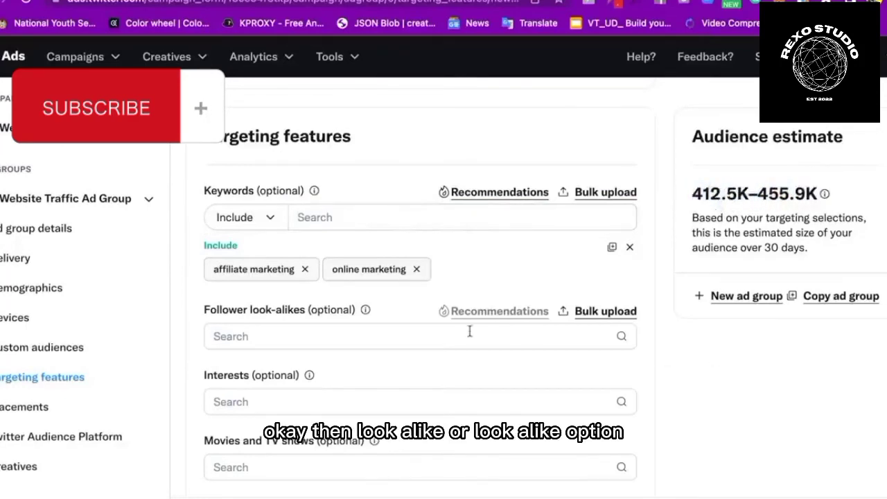
left_click(311, 336)
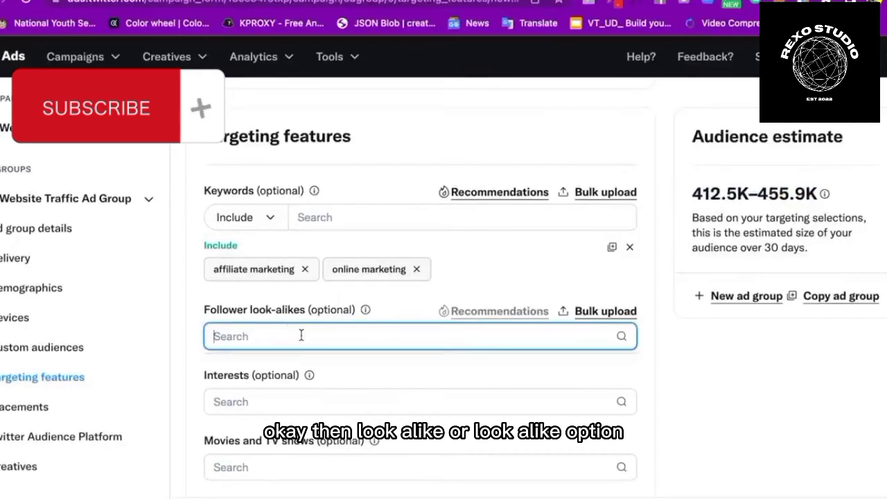
left_click(365, 310)
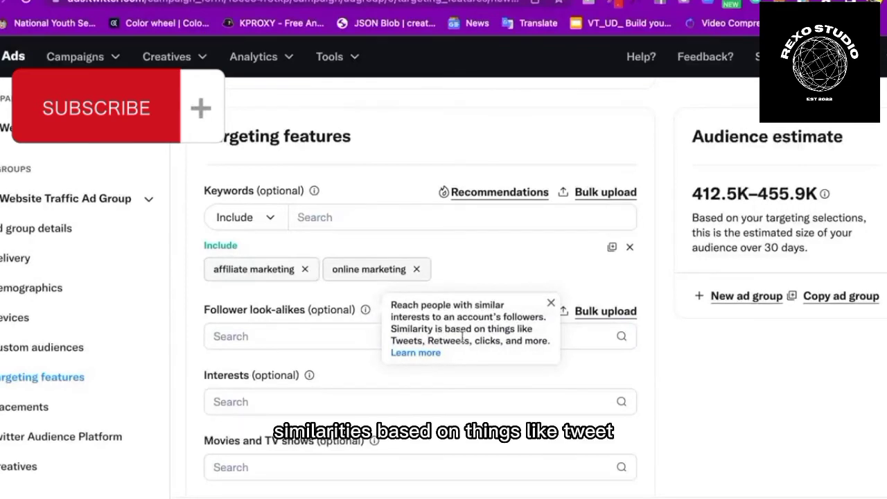
left_click(325, 335)
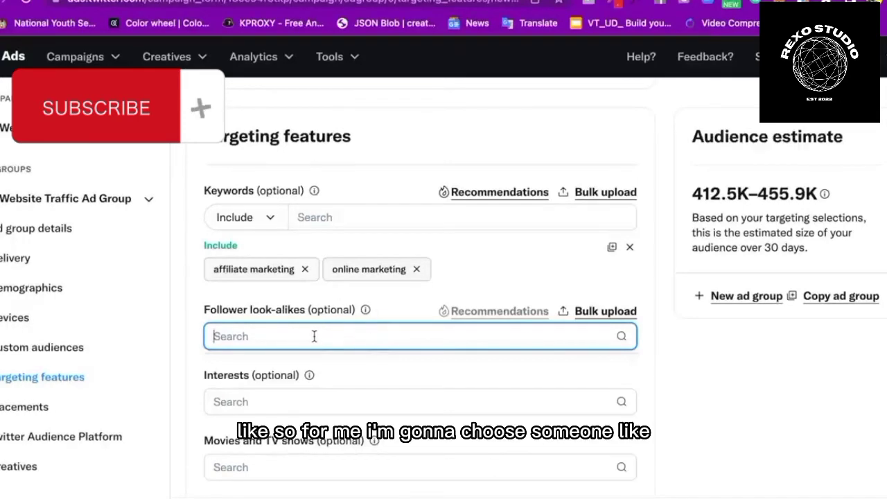
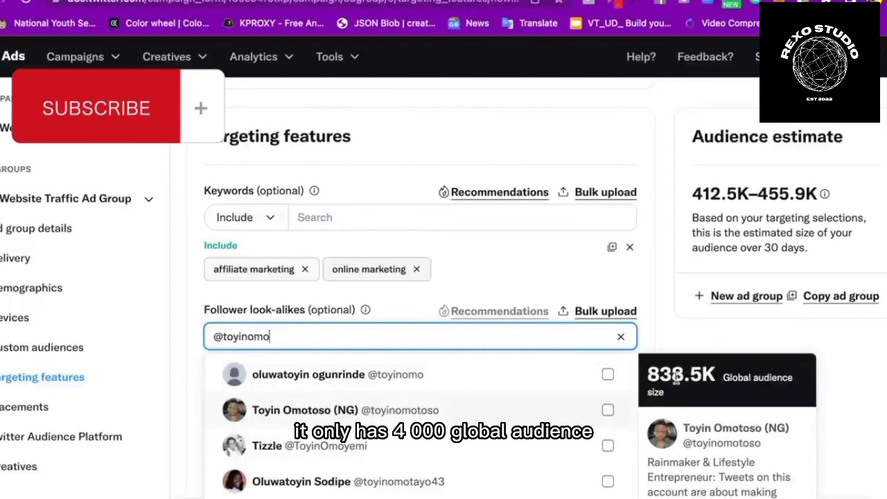
left_click(607, 410)
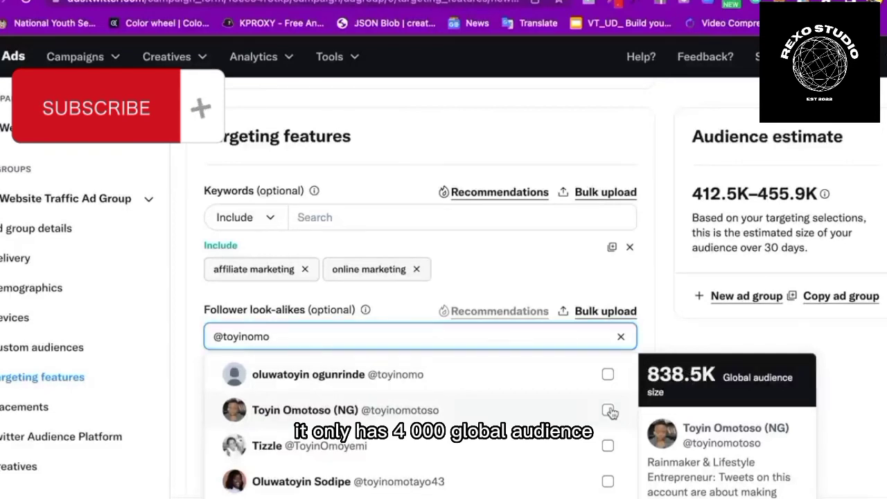
left_click(660, 302)
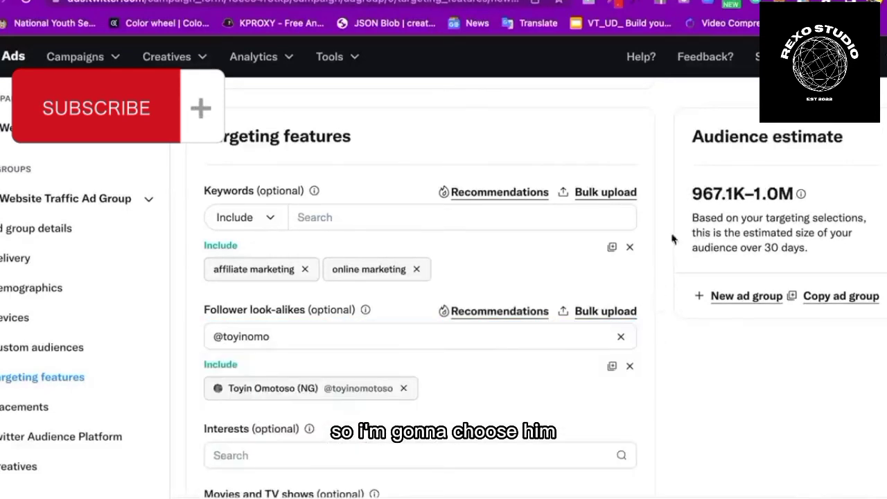
Confirm the audience estimate rose to 967.1K–1.0M and clear the leftover look-alike search text
left_click_drag(692, 194, 809, 198)
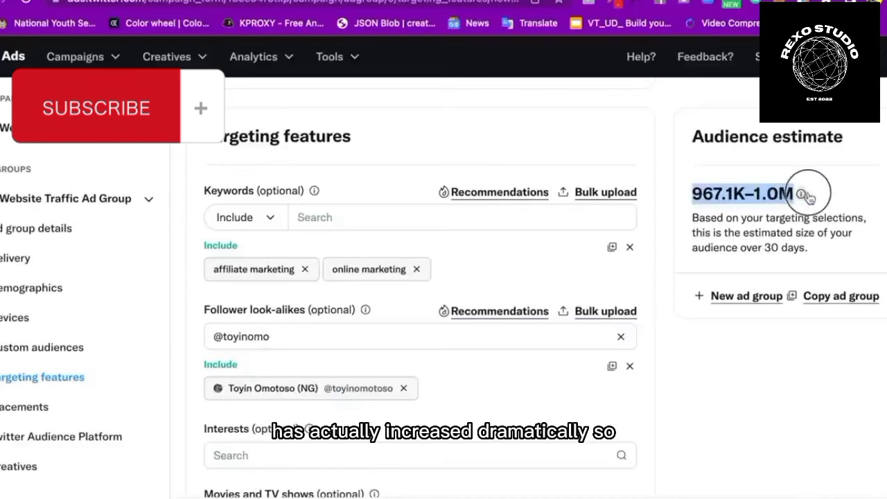
left_click(677, 356)
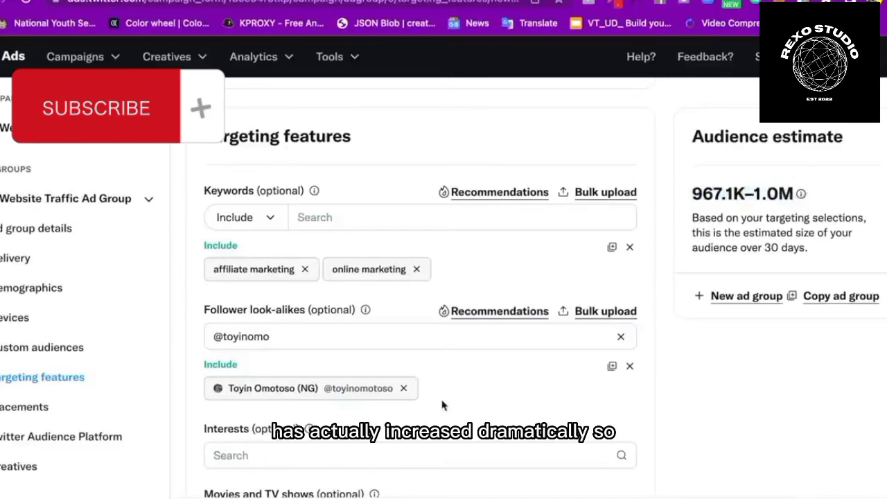
scroll(445, 372, "down", 1)
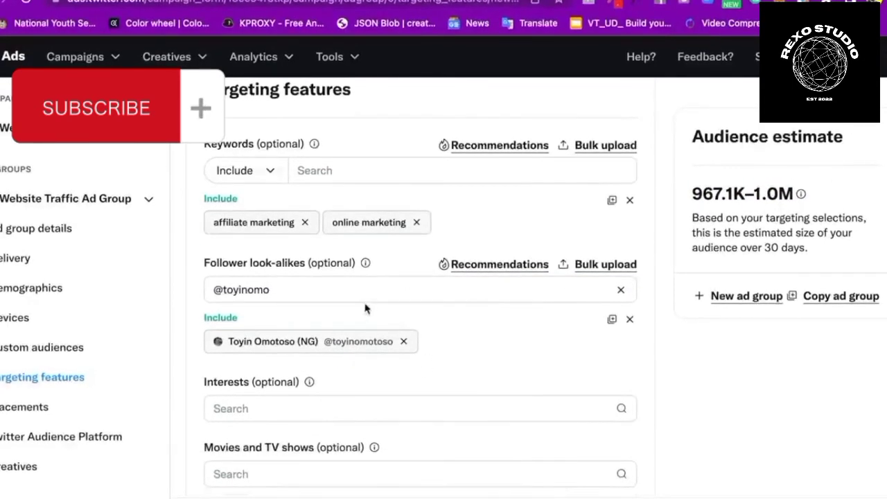
left_click(307, 287)
left_click_drag(307, 287, 208, 287)
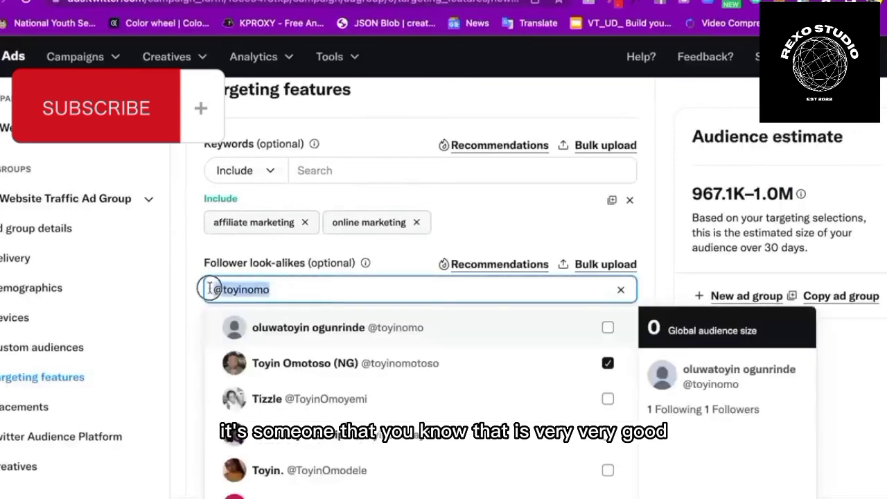
key("BackSpace")
left_click(707, 370)
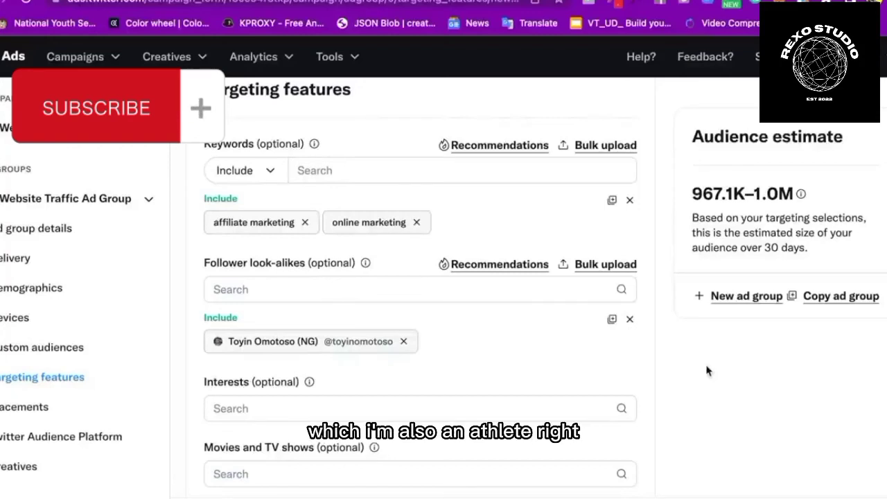
scroll(673, 356, "down", 3)
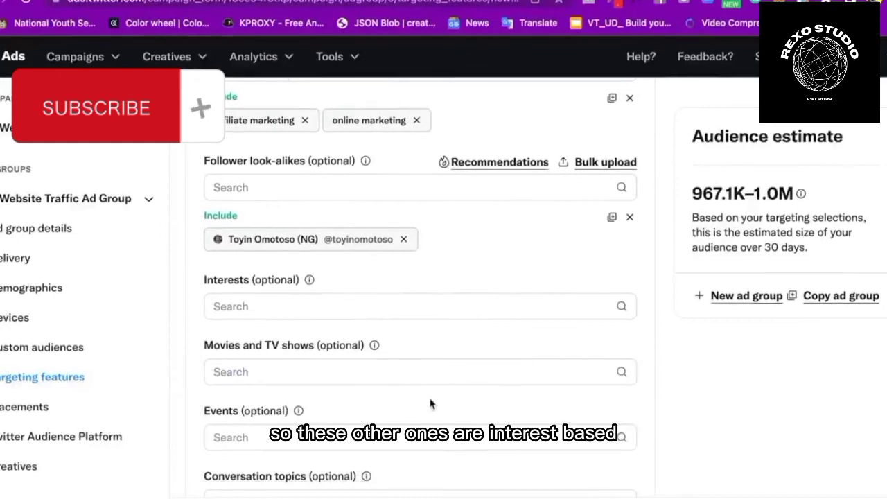
scroll(430, 406, "down", 3)
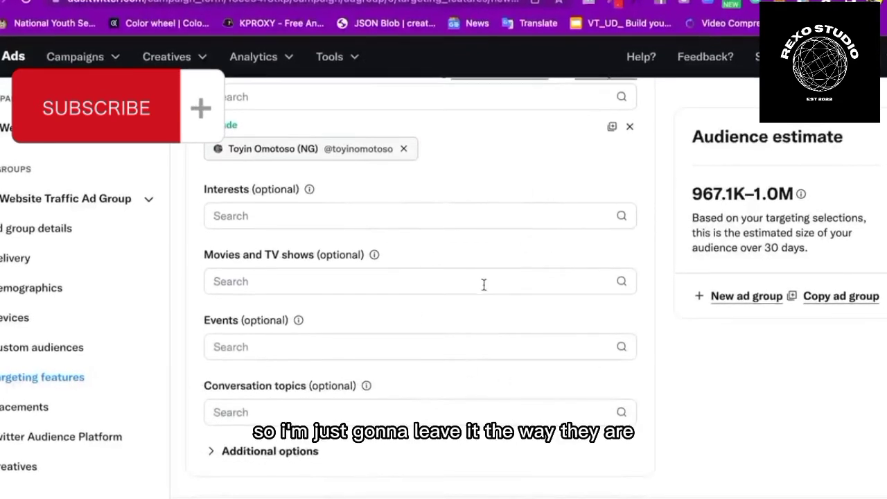
scroll(483, 283, "down", 8)
scroll(435, 179, "up", 10)
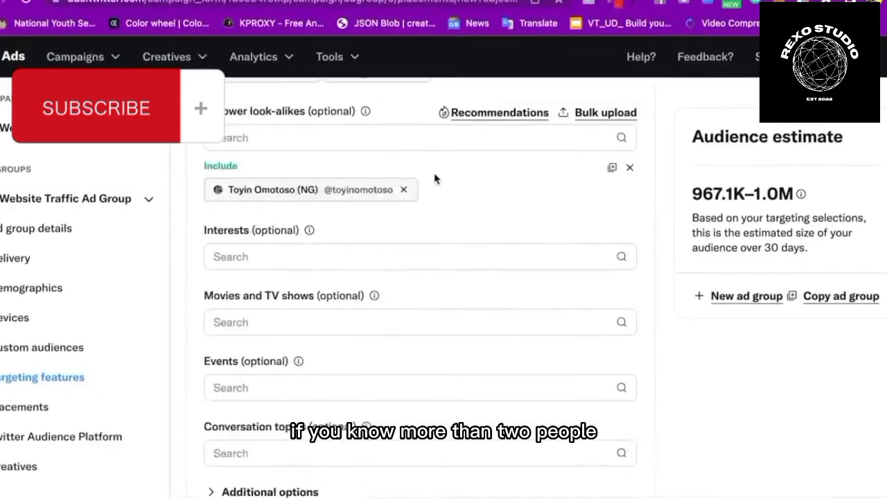
left_click(315, 218)
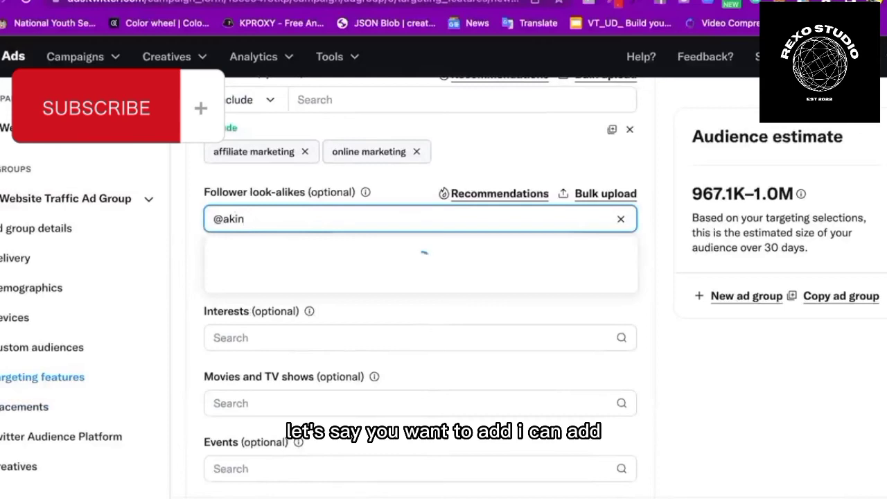
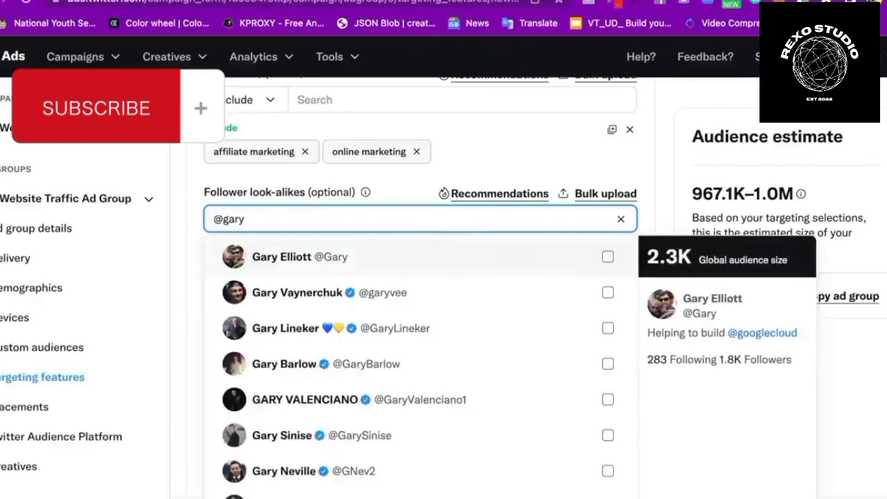
mouse_move(372, 297)
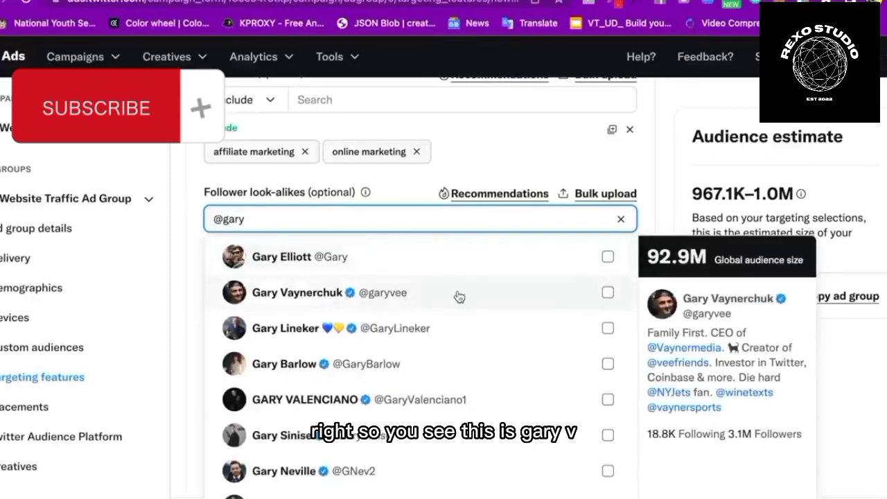
left_click(657, 184)
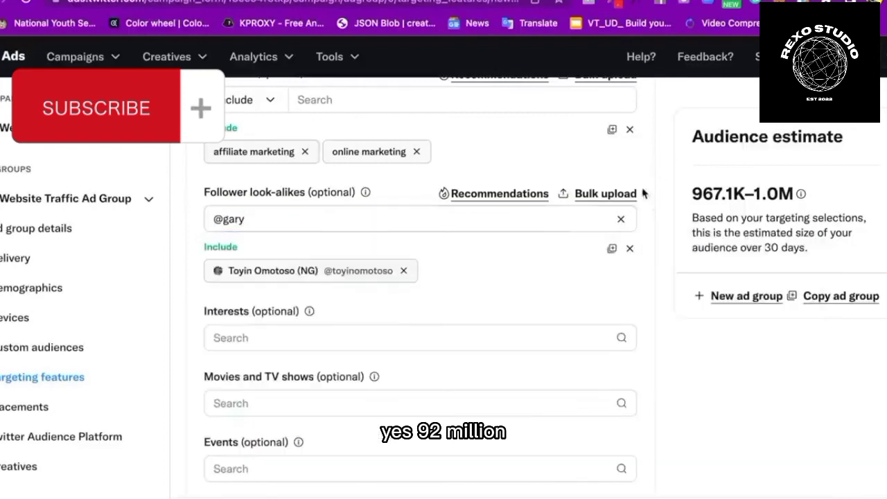
left_click(621, 219)
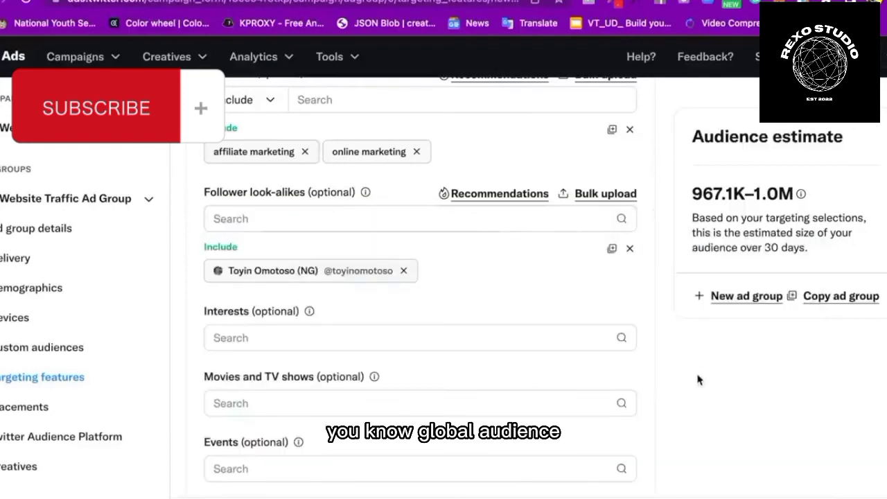
scroll(698, 379, "down", 5)
scroll(698, 379, "down", 2)
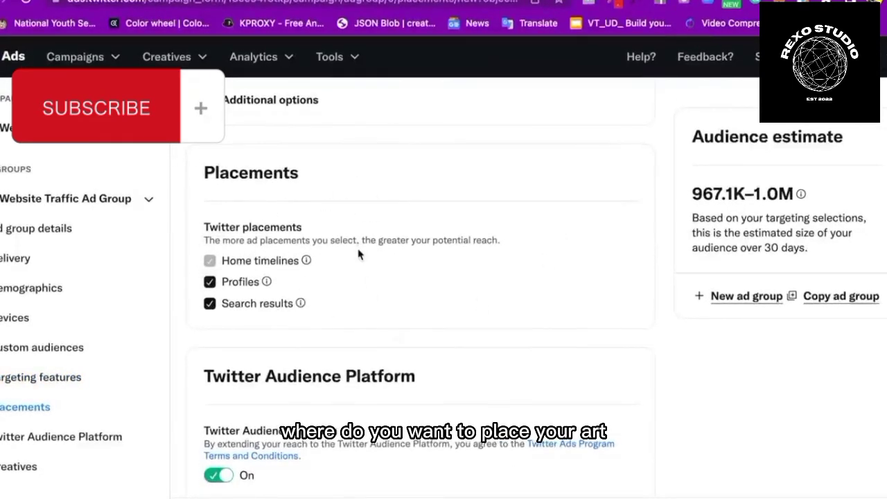
Preview promoted Tweet appearance for the Home timelines, Profiles and Search results placements
scroll(358, 254, "down", 1)
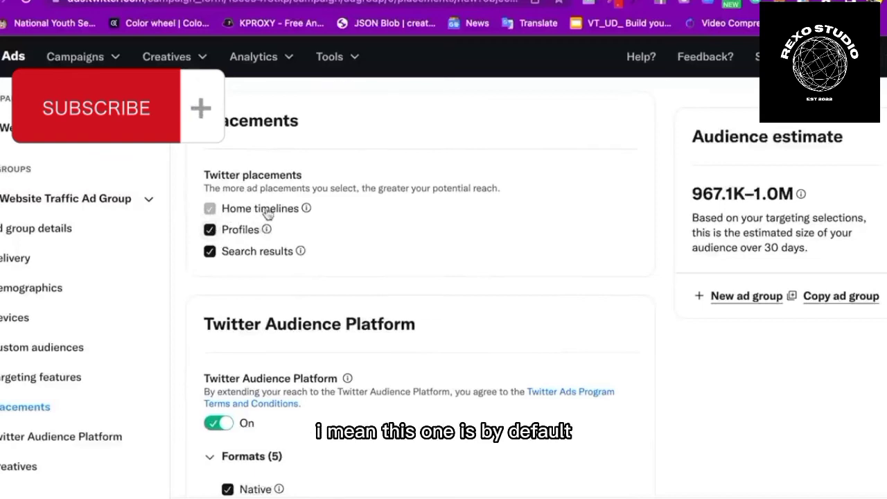
left_click(306, 210)
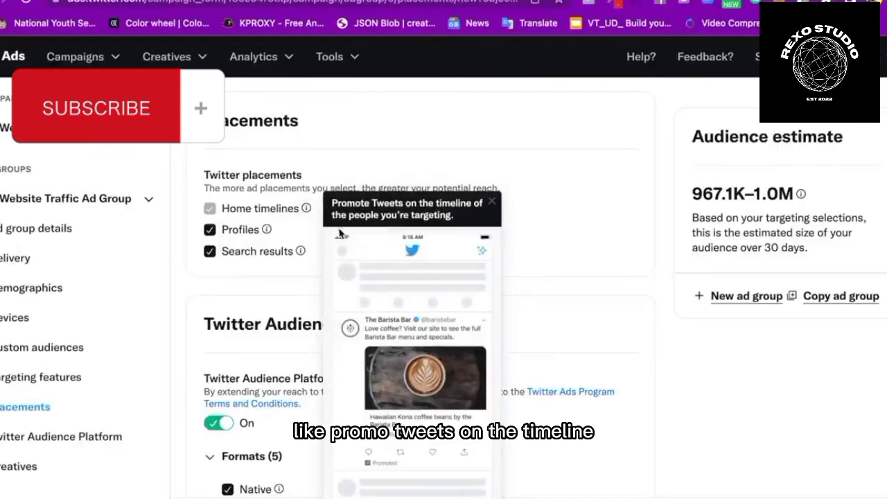
left_click(458, 154)
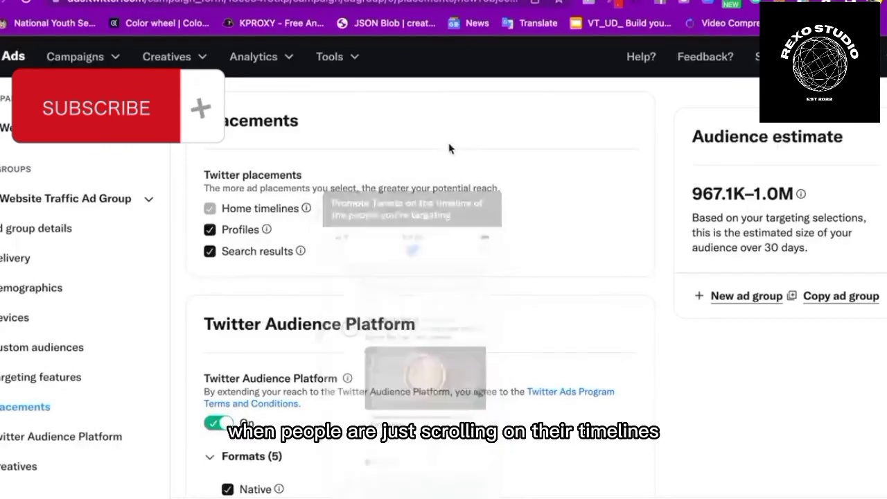
left_click(268, 230)
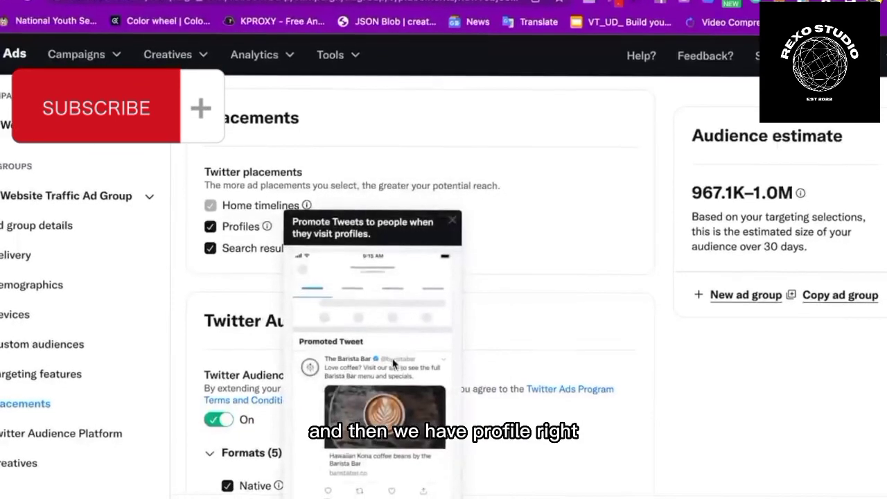
scroll(392, 360, "down", 1)
left_click(266, 202)
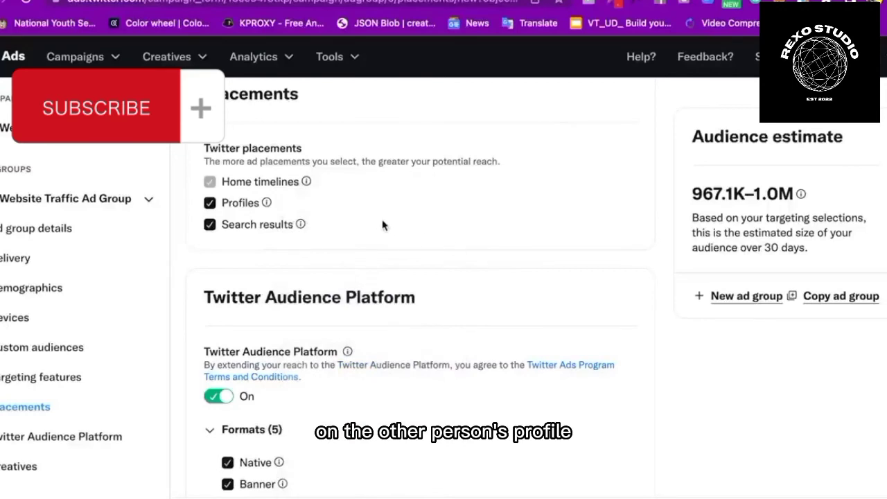
scroll(382, 224, "down", 2)
mouse_move(301, 174)
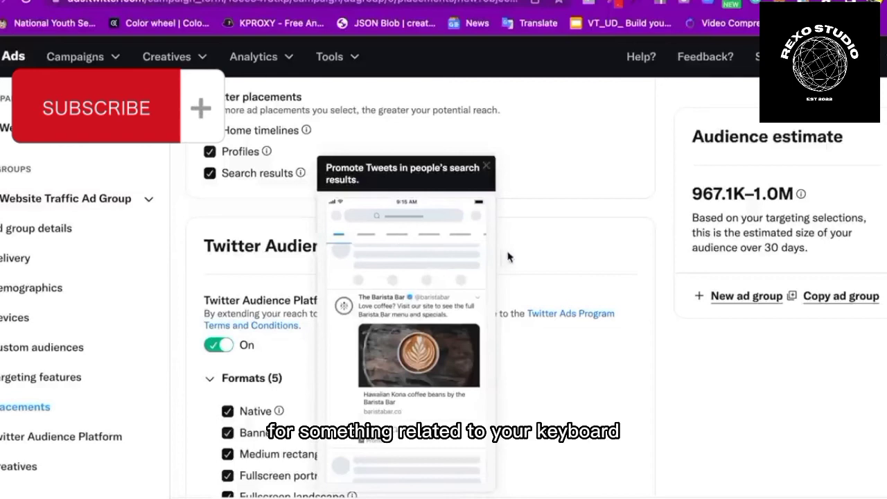
scroll(625, 288, "down", 2)
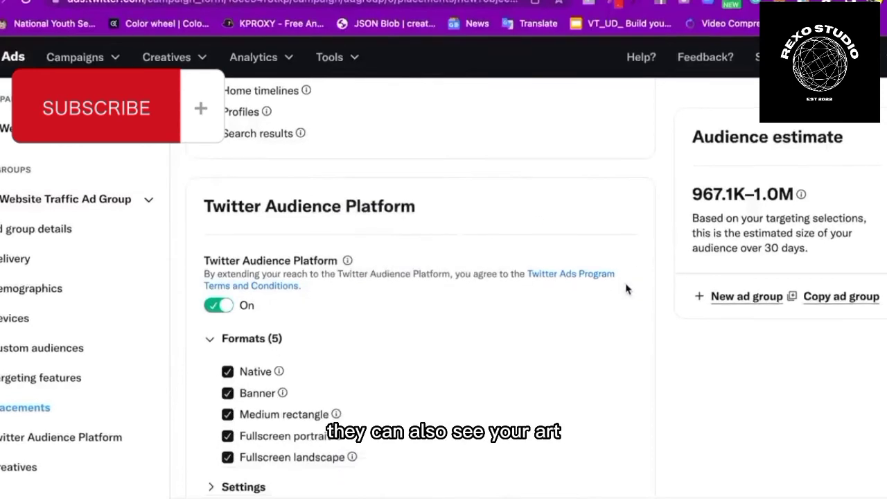
Read the Twitter Audience Platform explanation, then dismiss it
scroll(517, 233, "down", 2)
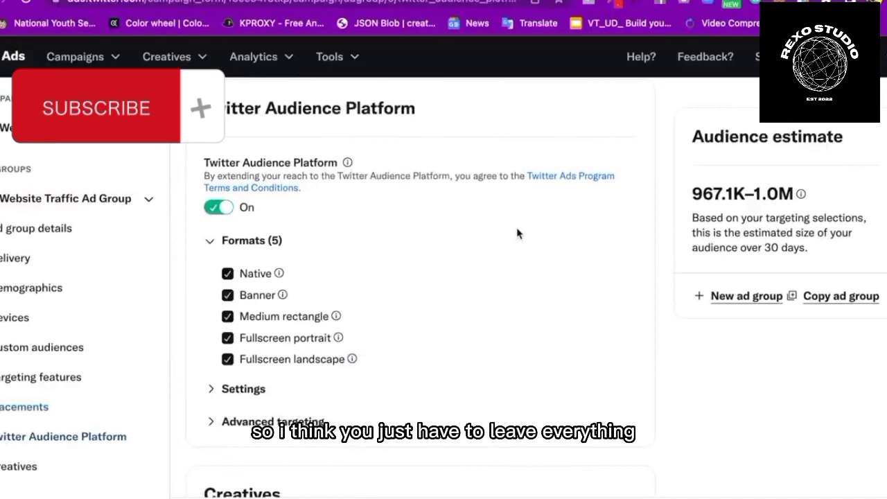
scroll(411, 284, "down", 2)
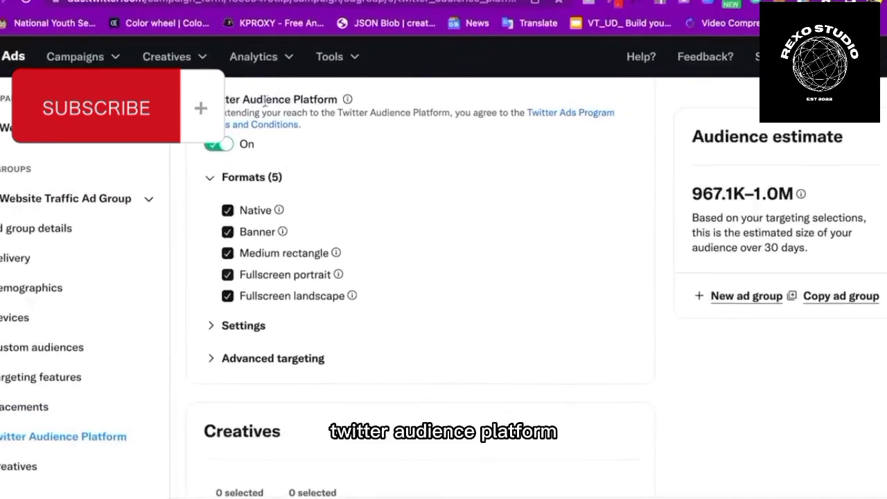
scroll(300, 167, "up", 2)
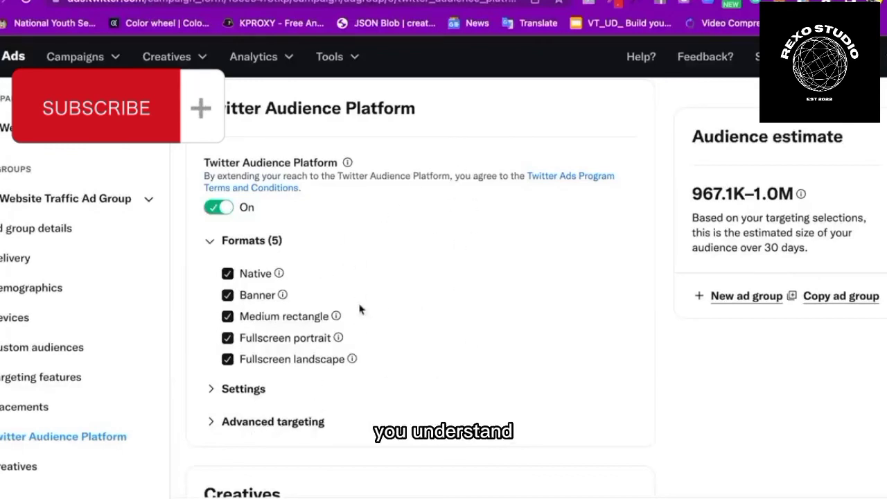
scroll(374, 298, "down", 1)
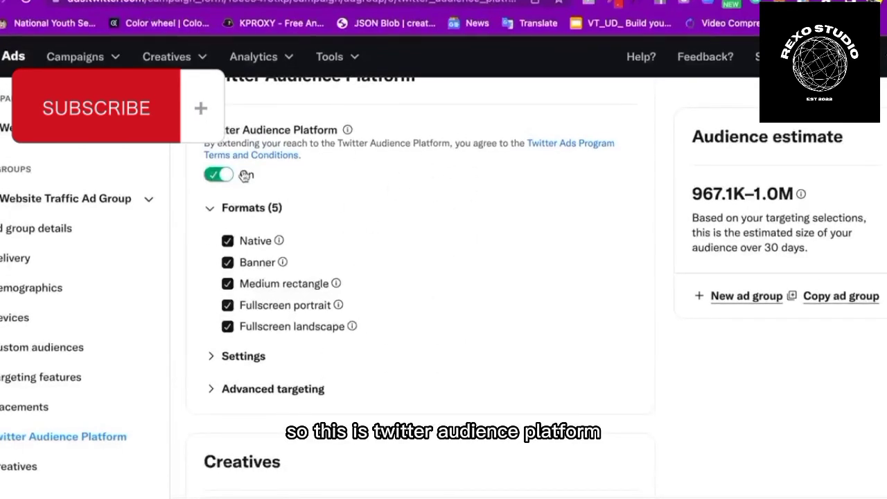
left_click(347, 130)
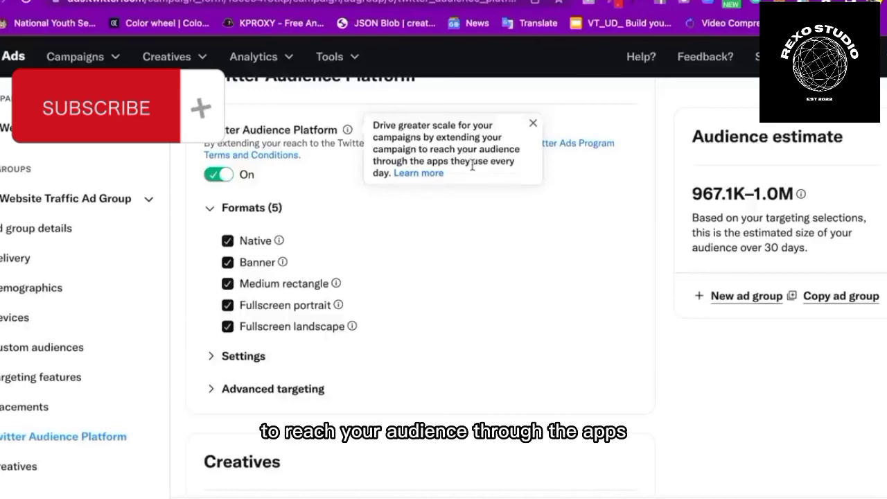
left_click(492, 195)
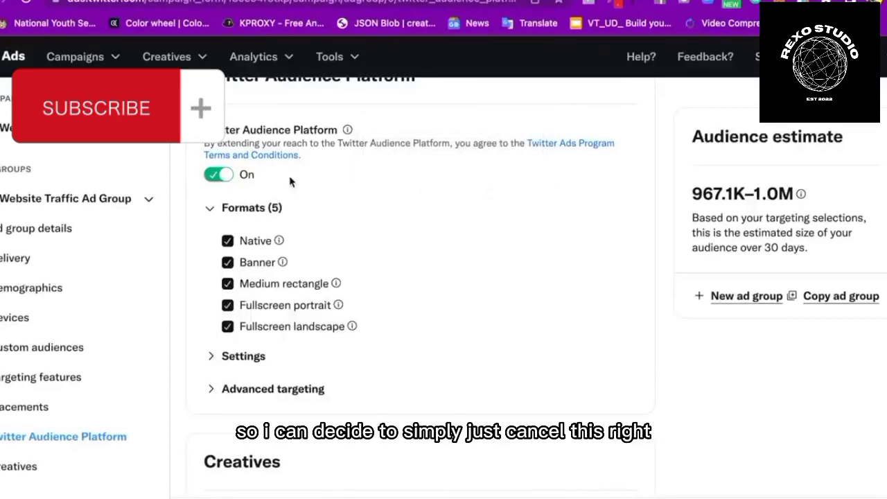
Switch Twitter Audience Platform off after checking what the Native format means
left_click(219, 175)
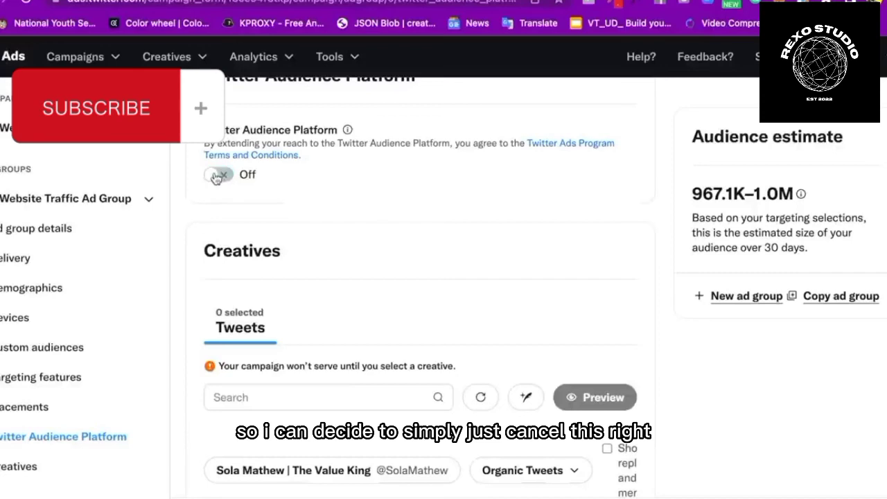
left_click(219, 175)
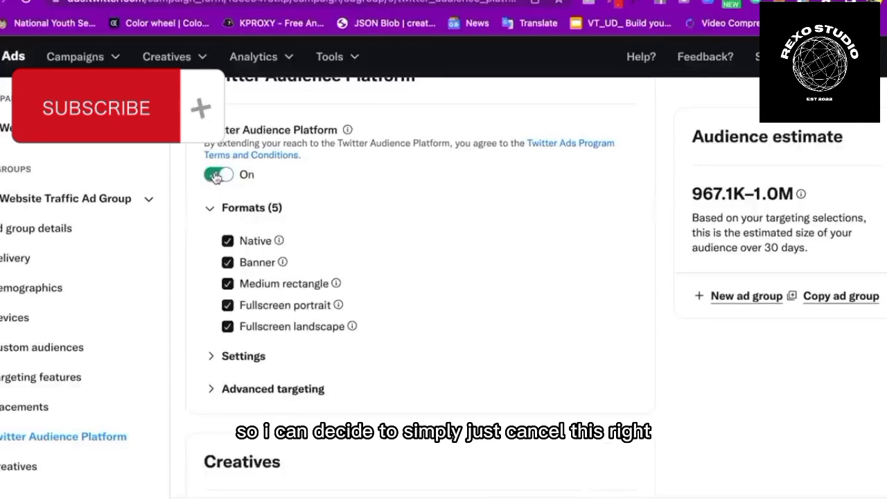
left_click(278, 240)
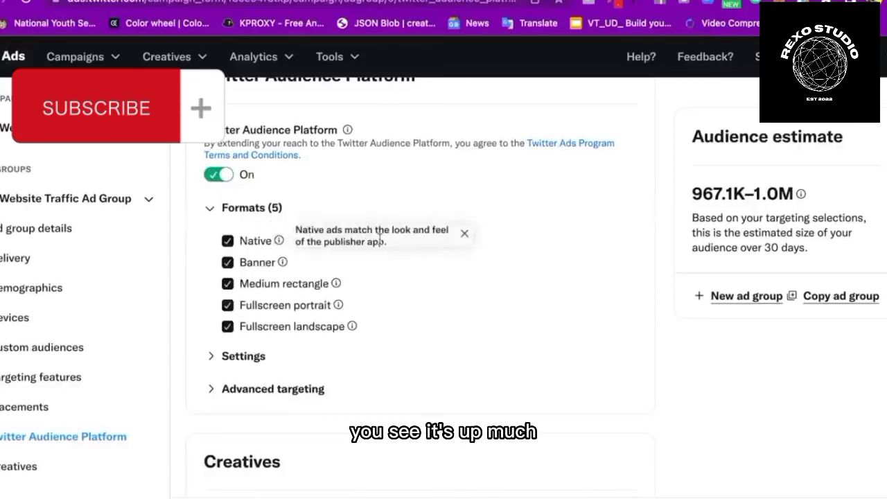
left_click(220, 175)
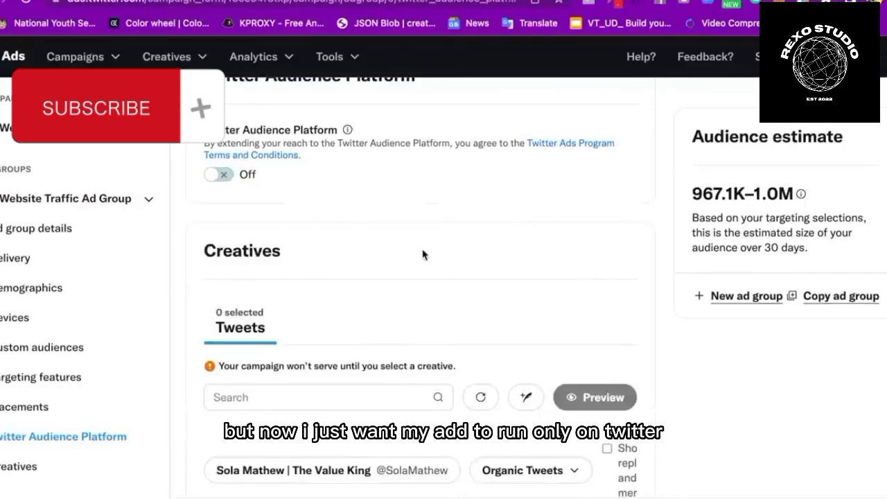
scroll(443, 257, "up", 3)
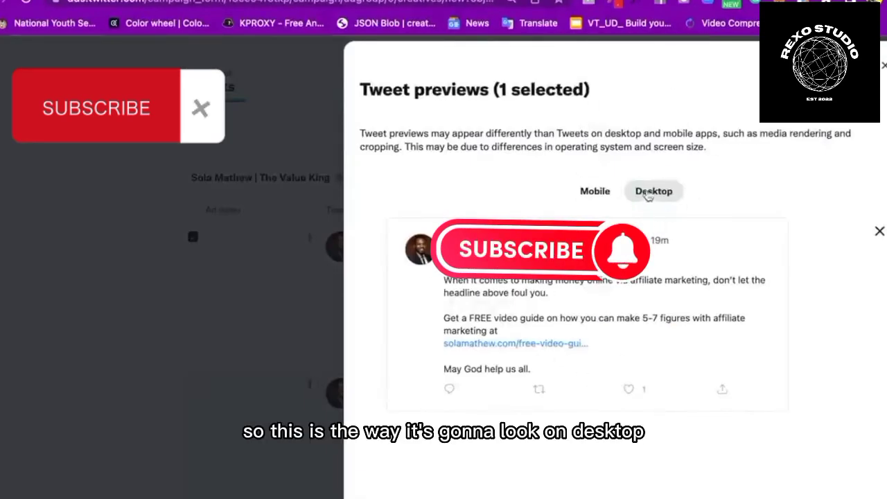
Check the tweet's mobile preview, then close the Tweet previews window
left_click(598, 198)
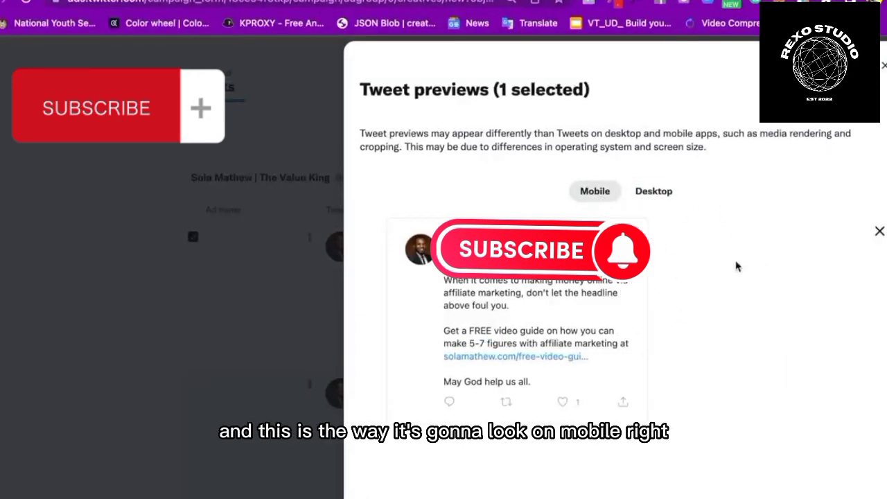
left_click(883, 65)
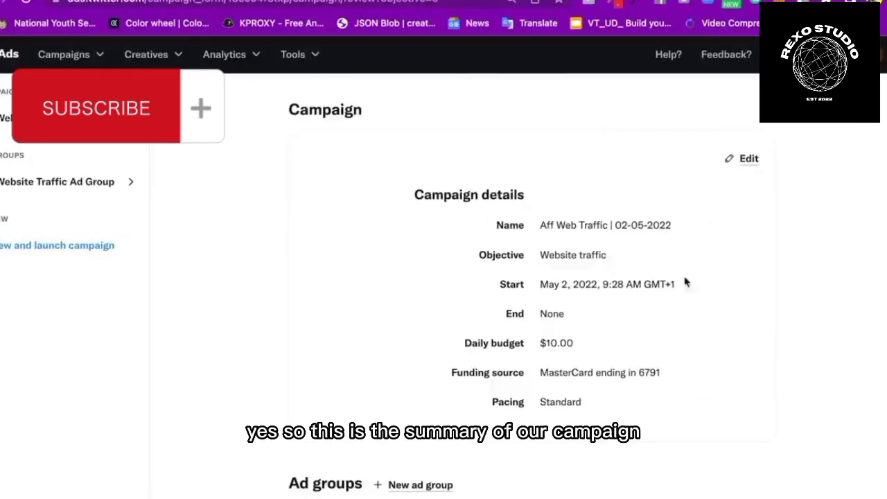
Read through the review summary, highlighting the $10.00 daily budget
scroll(538, 288, "down", 3)
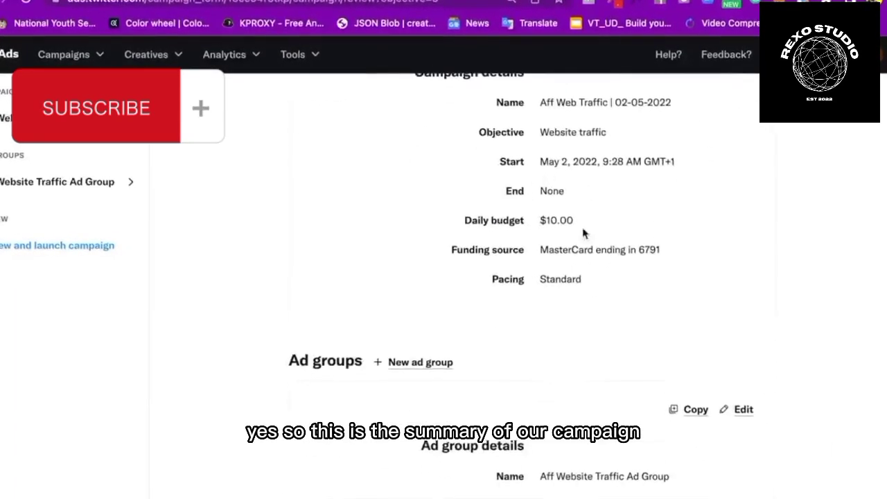
left_click_drag(580, 219, 539, 223)
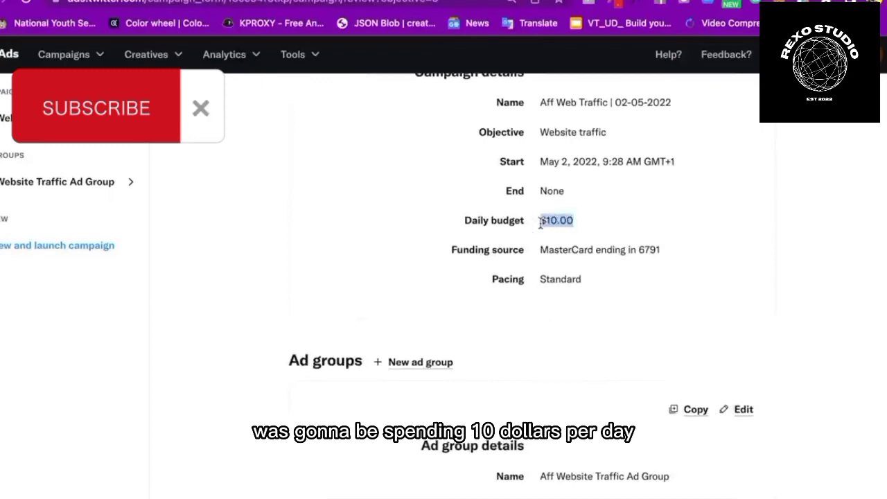
scroll(574, 311, "down", 5)
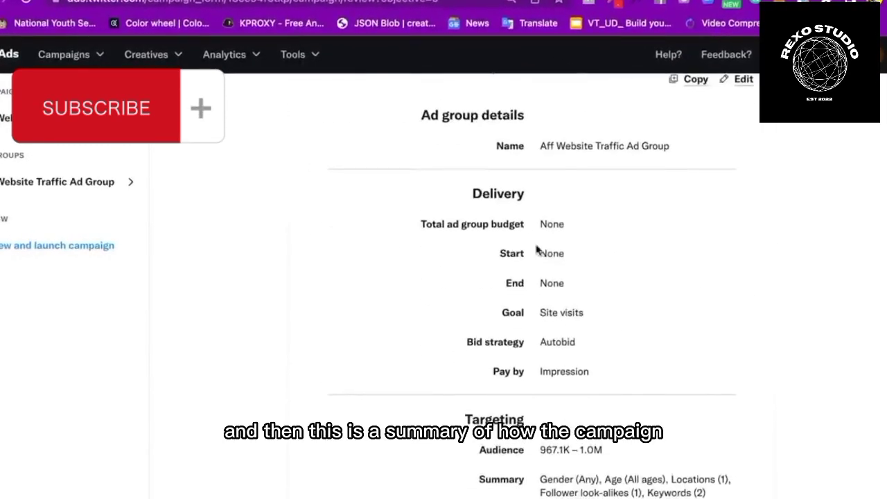
scroll(600, 325, "down", 5)
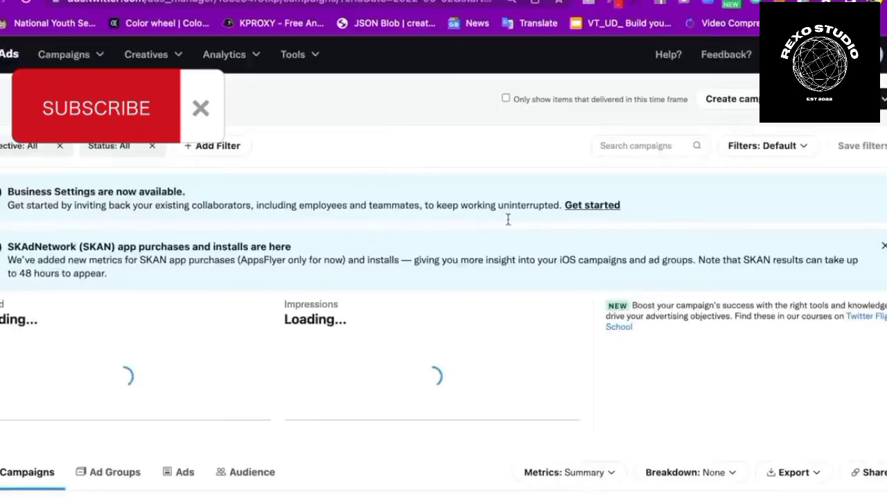
Scroll down to the campaigns table where the new campaign shows as Running
scroll(306, 298, "down", 3)
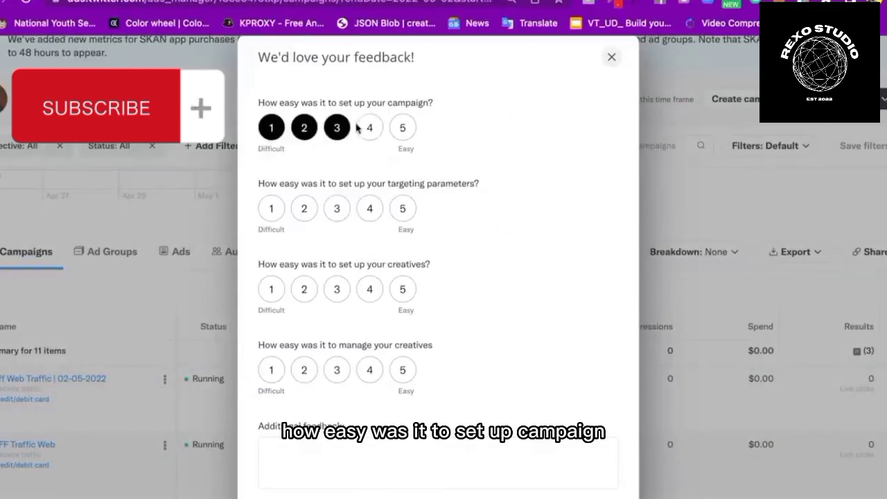
Rate campaign setup 5, targeting 5, creative setup 4 and managing creatives 4
left_click(403, 129)
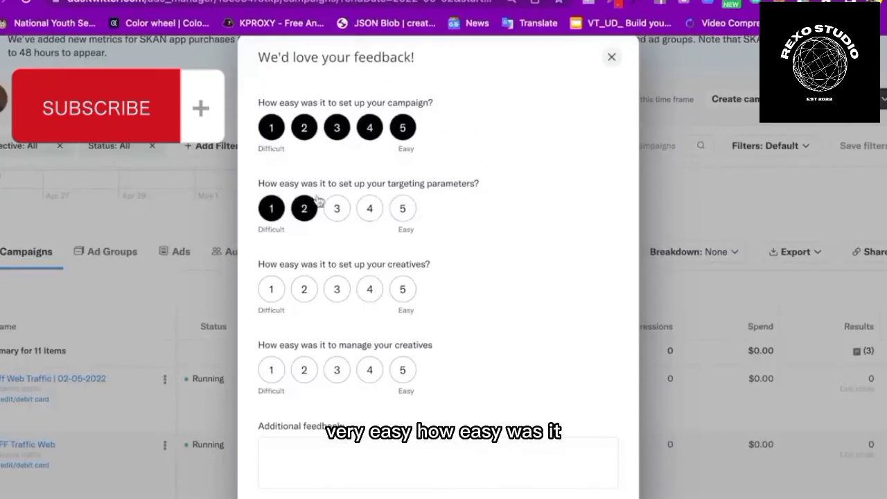
left_click(402, 207)
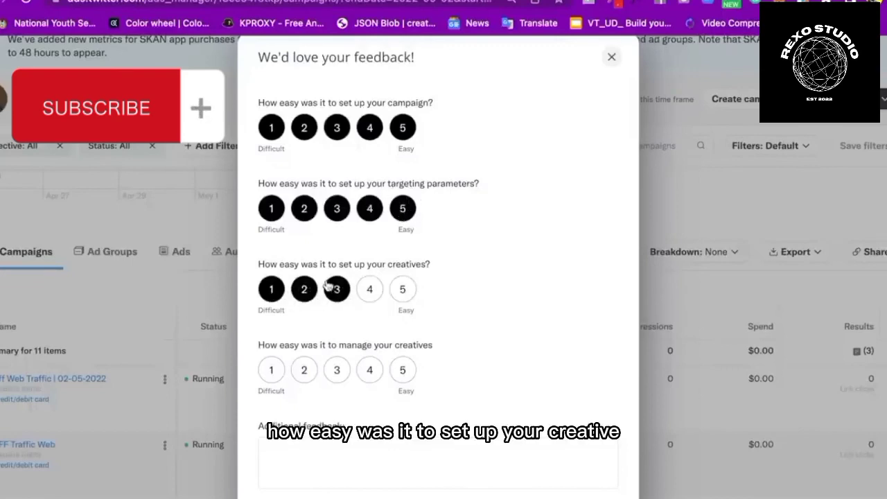
left_click(403, 290)
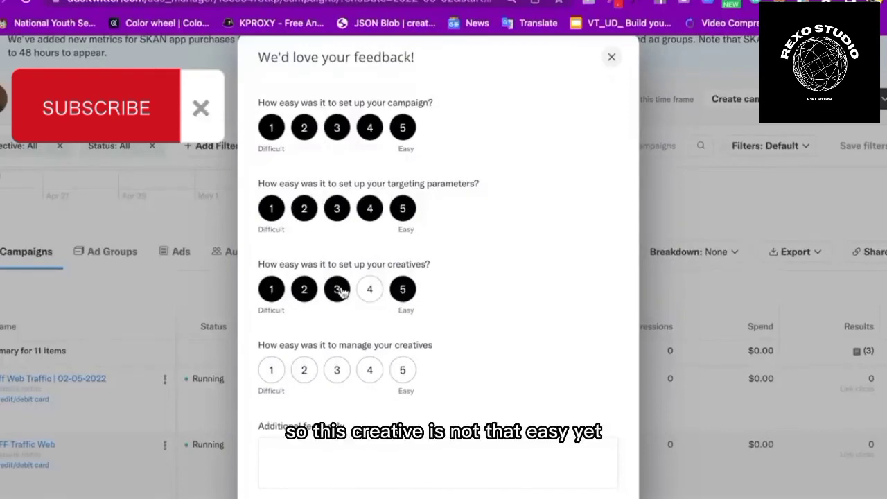
left_click(370, 290)
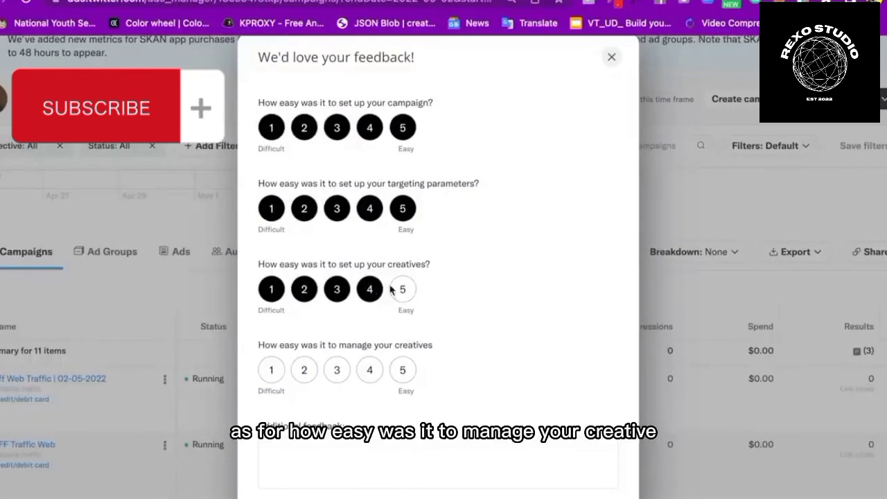
left_click(371, 372)
scroll(461, 411, "down", 1)
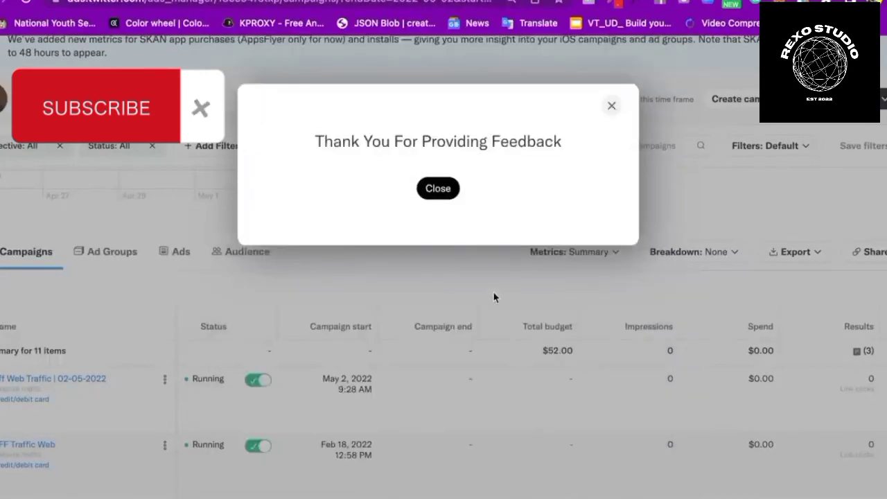
Close the thank-you message and view the campaigns list
left_click(443, 191)
scroll(422, 342, "down", 2)
scroll(417, 353, "down", 2)
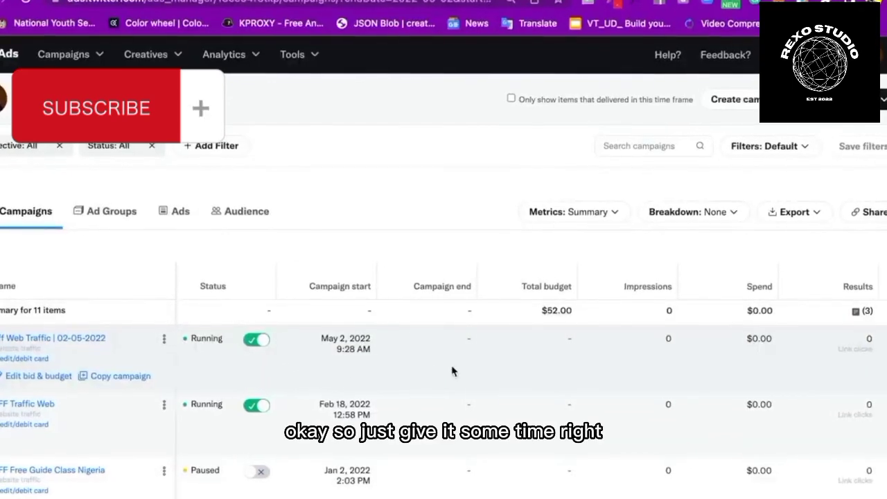
Compare daily budgets: FF Traffic Web's $5.00 against the first campaign's $10.00
scroll(449, 372, "right", 10)
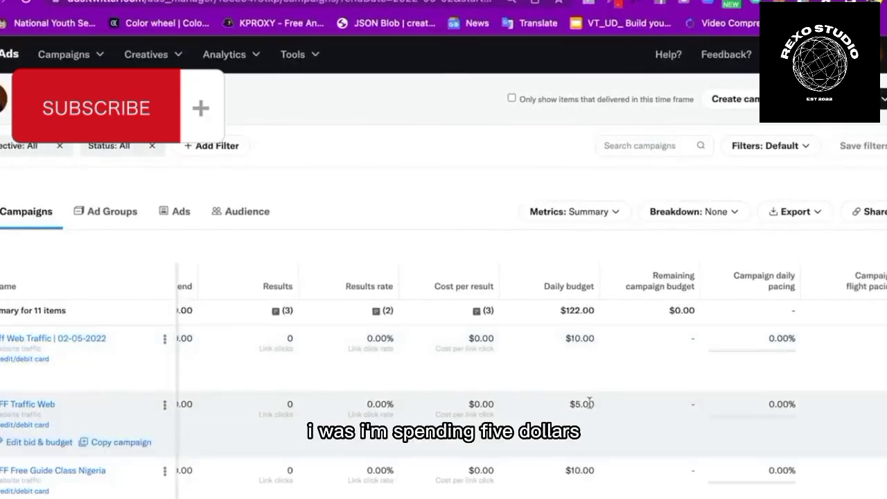
left_click_drag(594, 404, 569, 403)
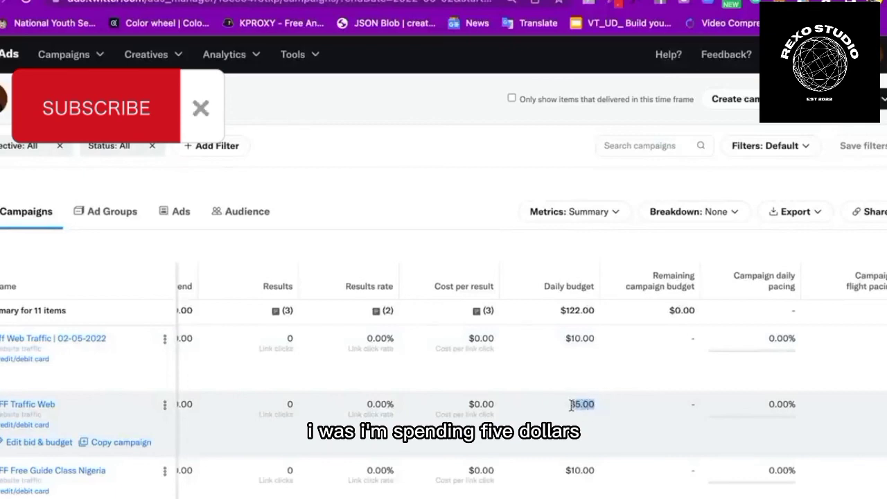
left_click_drag(594, 338, 593, 312)
scroll(426, 347, "left", 10)
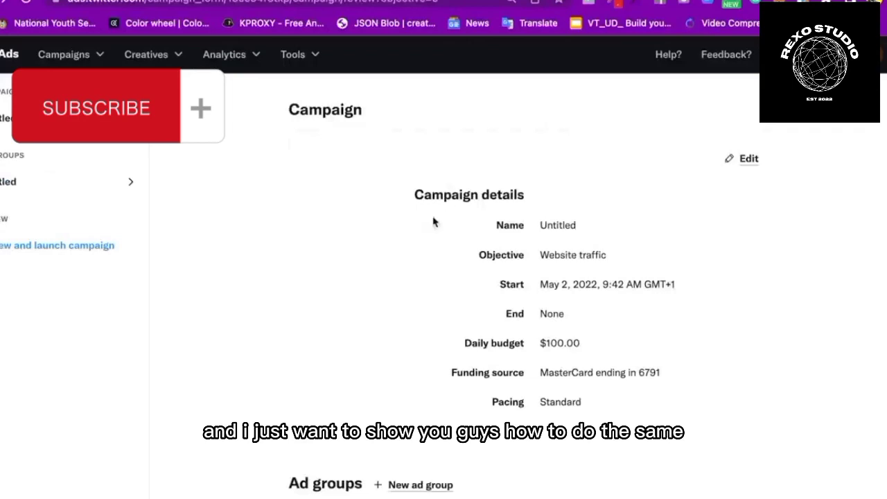
Go back from the Untitled campaign review to the campaigns list via the Ads logo
left_click(7, 60)
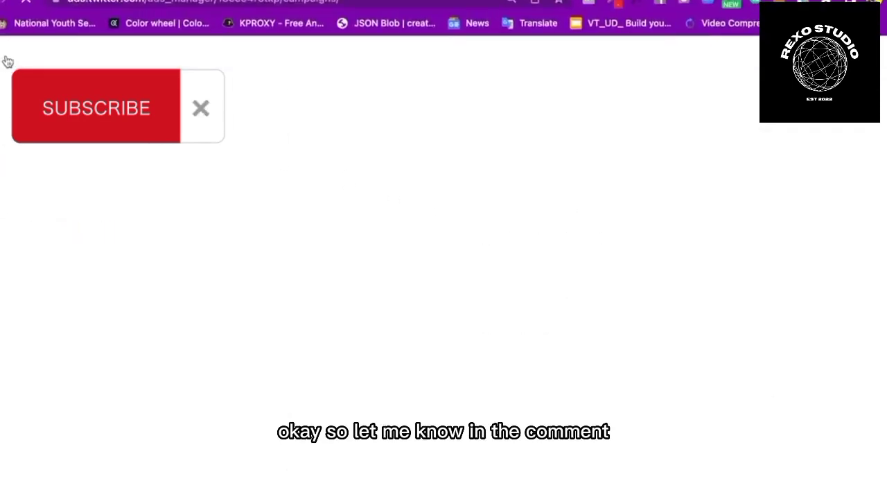